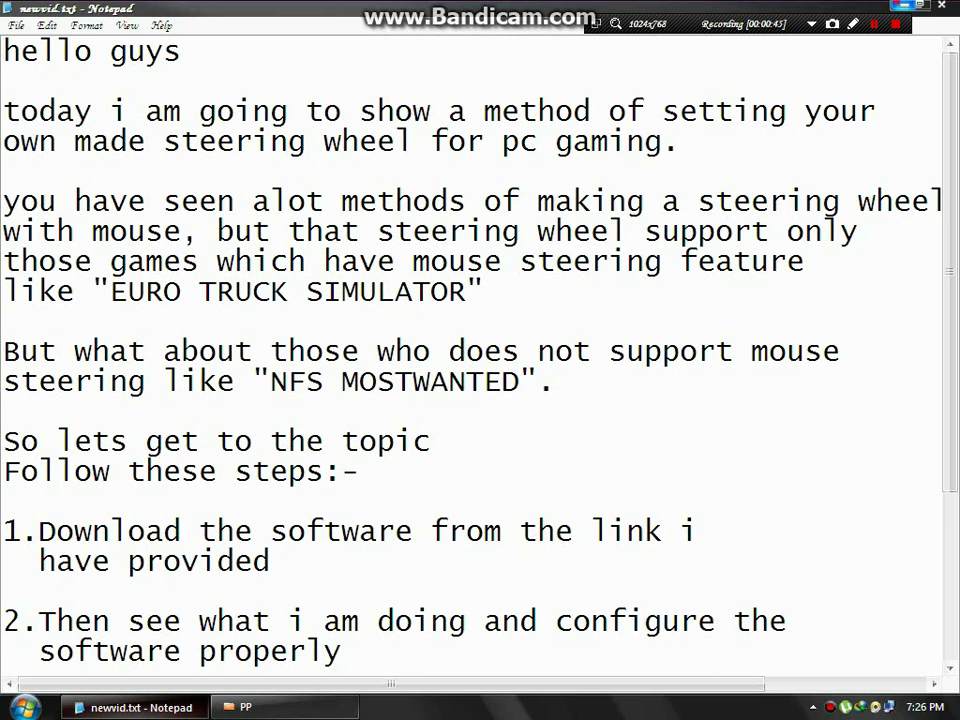
# Launch the ppjoysetup-0-8-4-6.exe installer from the PP folder.
pyautogui.press('super+d')
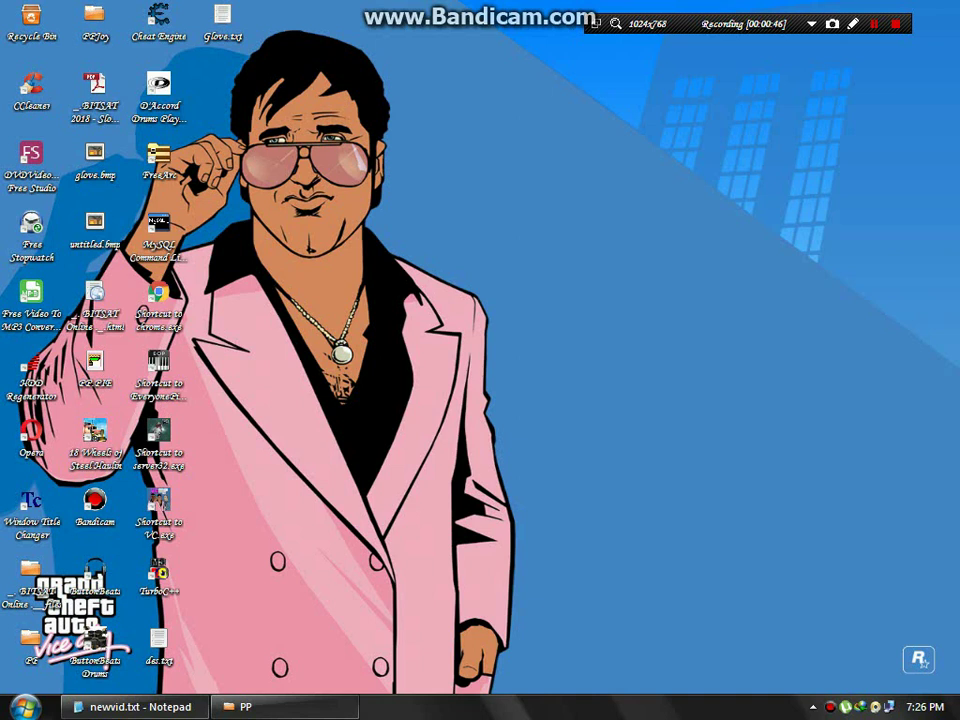
pyautogui.click(240, 706)
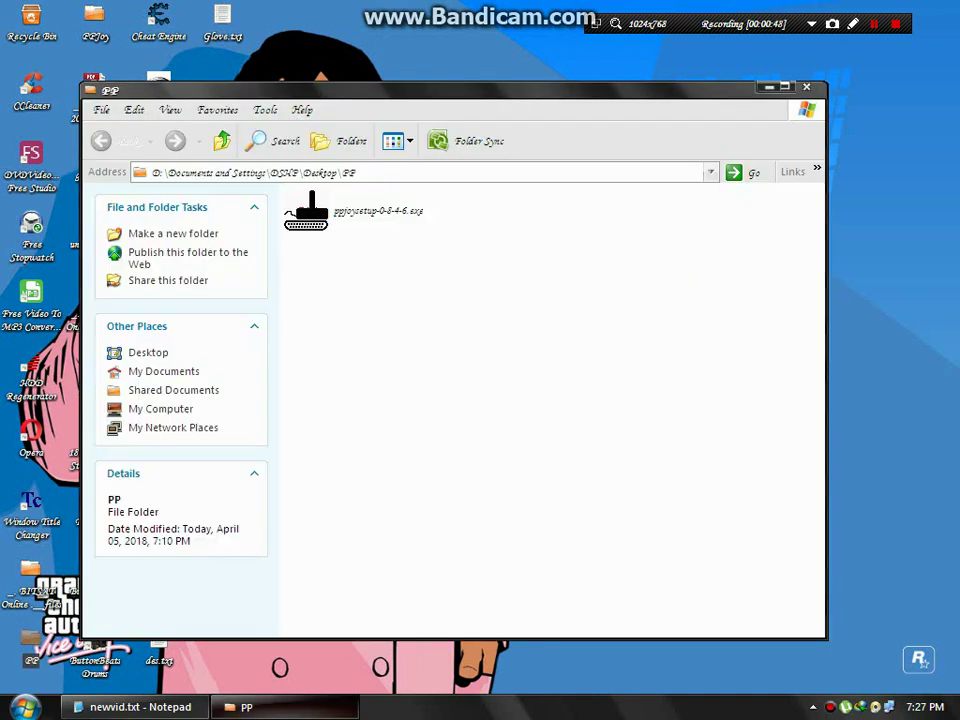
pyautogui.click(306, 210)
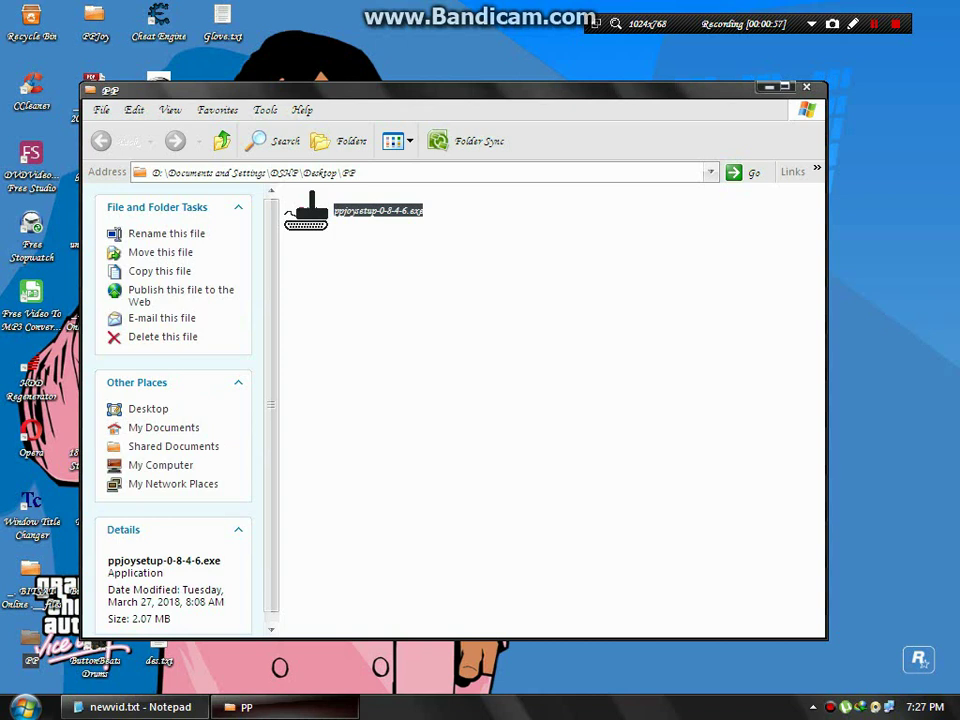
pyautogui.press('Return')
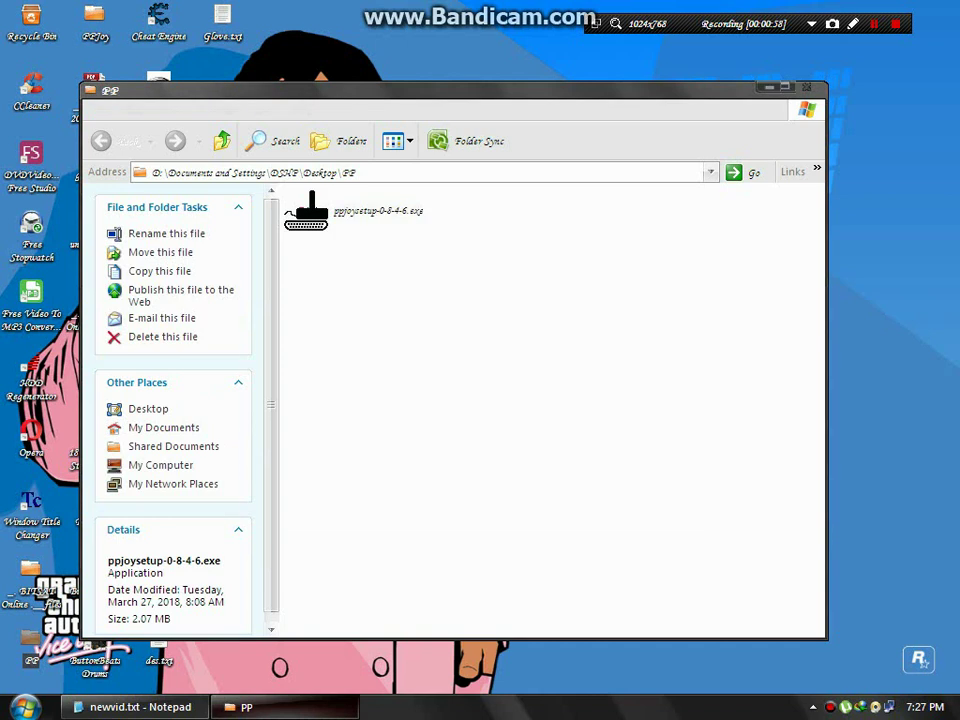
# Install PPJoy Joystick Driver 0.8.4.6 in D:\Program Files\PPJoy Joystick Driver and finish setup with the option to run it enabled.
pyautogui.click(583, 502)
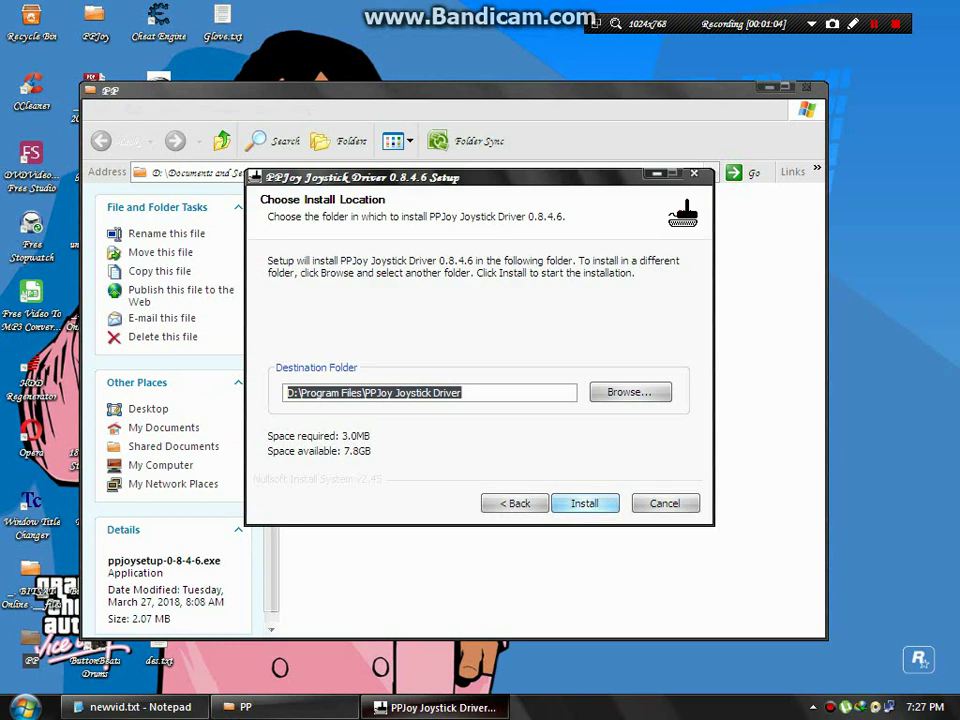
pyautogui.press('Return')
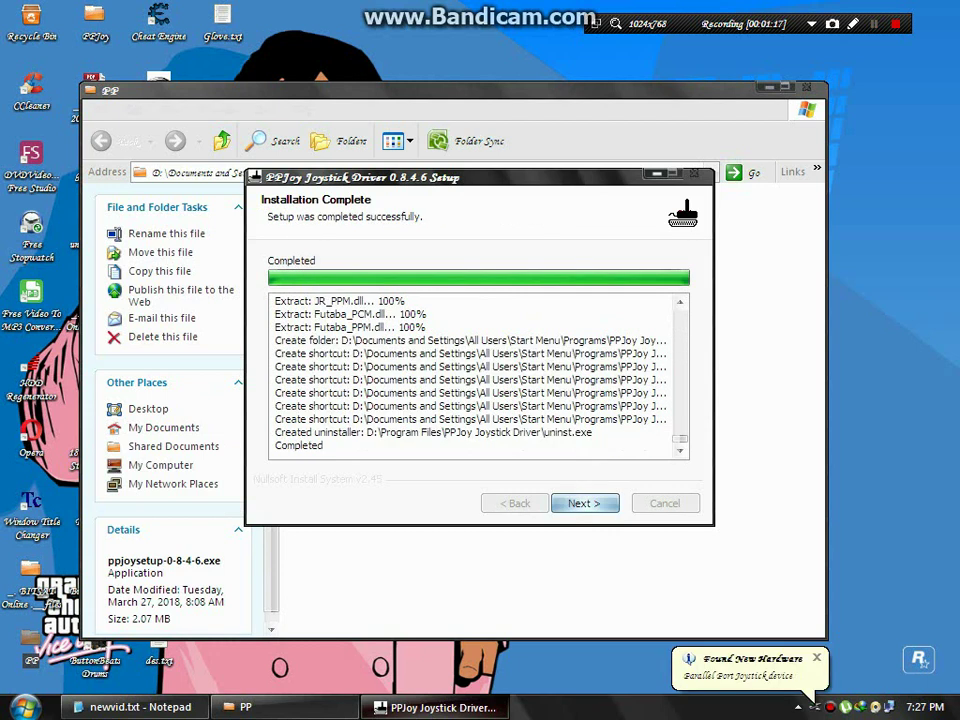
pyautogui.press('Return')
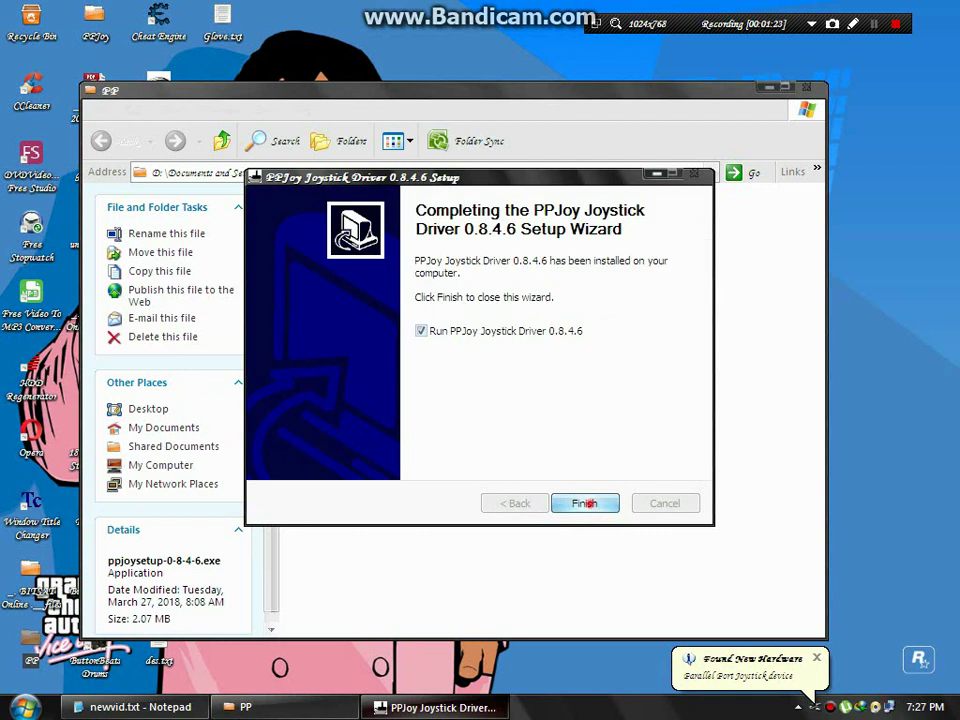
pyautogui.press('Return')
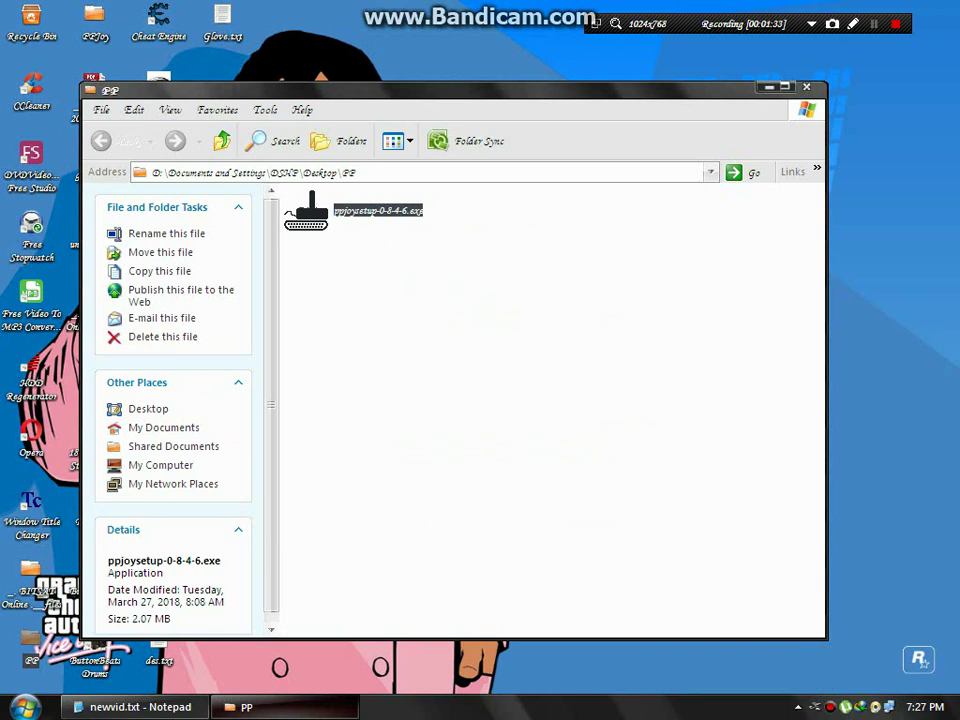
# Install the Parallel Port Joystick device 1 software without connecting to Windows Update, and minimize the PP folder window.
pyautogui.click(465, 212)
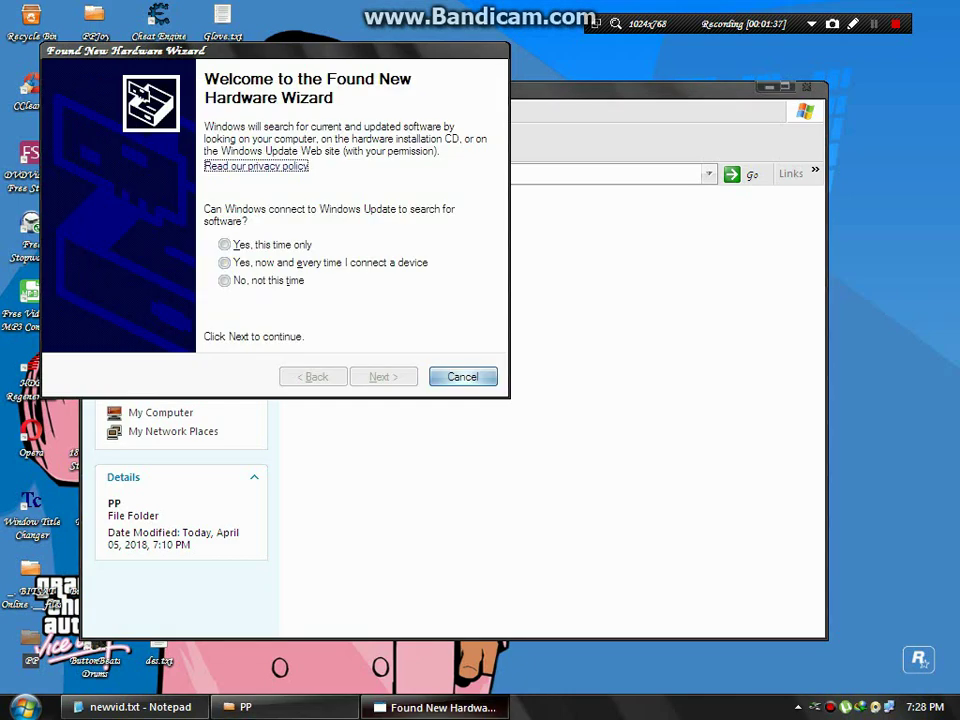
pyautogui.click(266, 281)
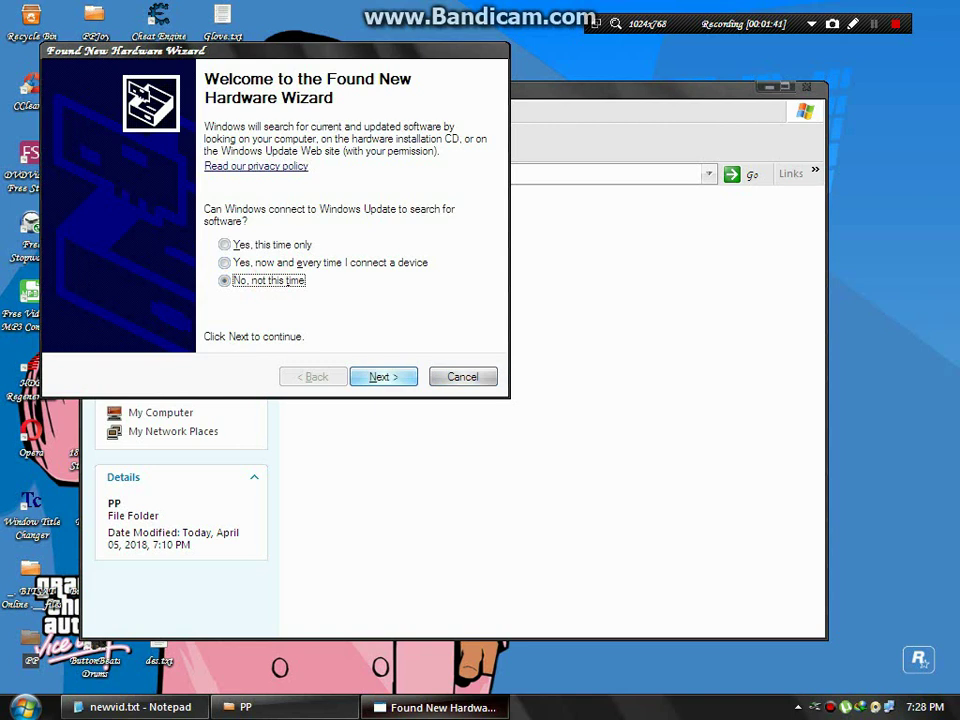
pyautogui.click(379, 377)
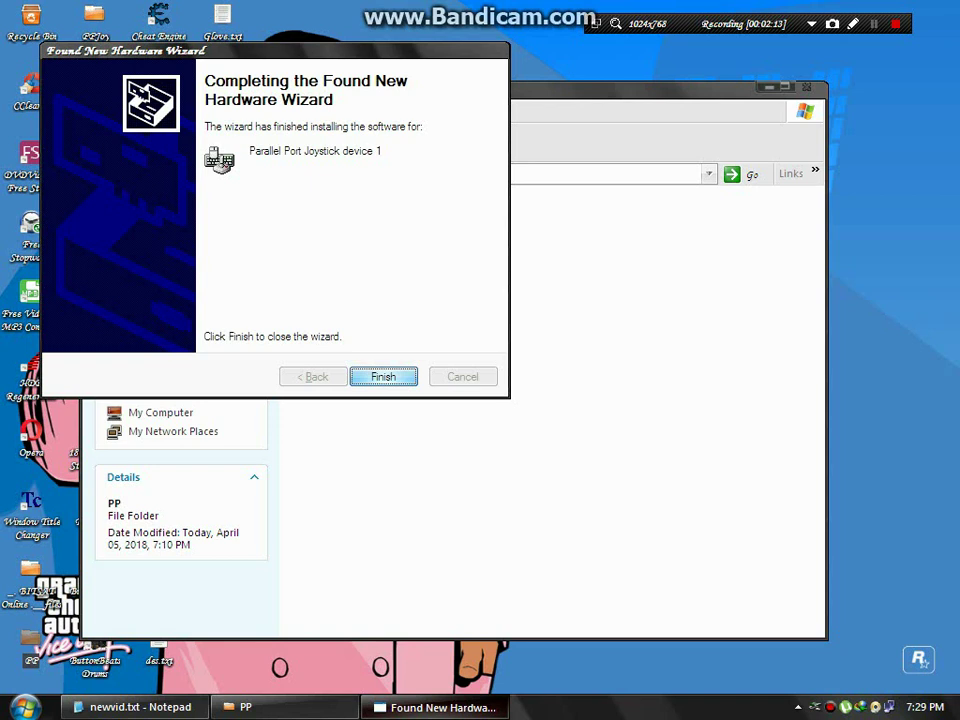
pyautogui.press('Return')
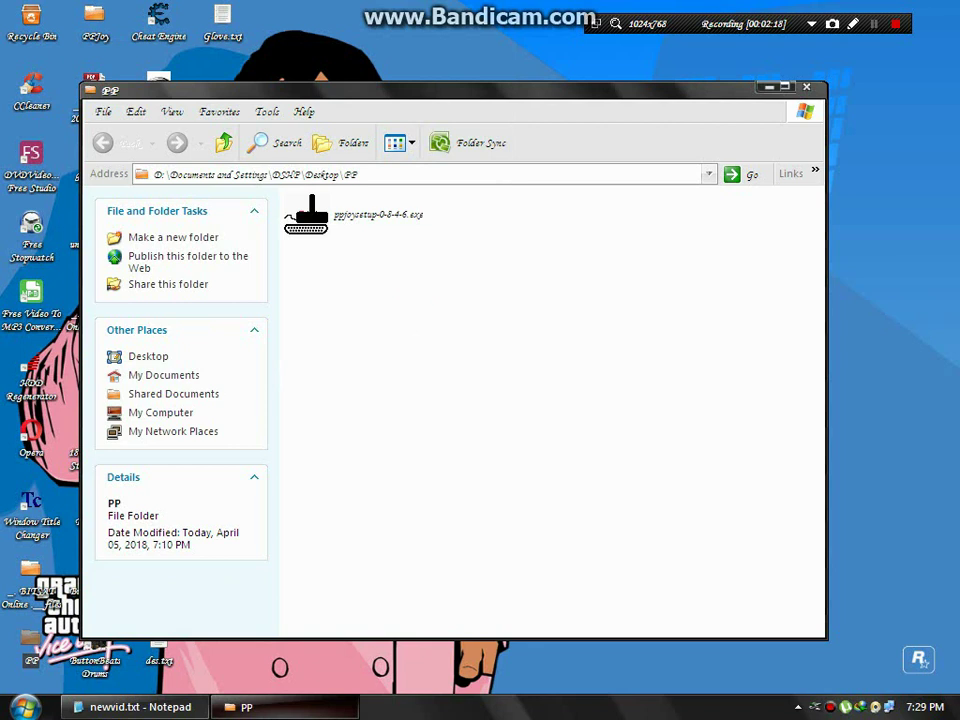
pyautogui.click(245, 707)
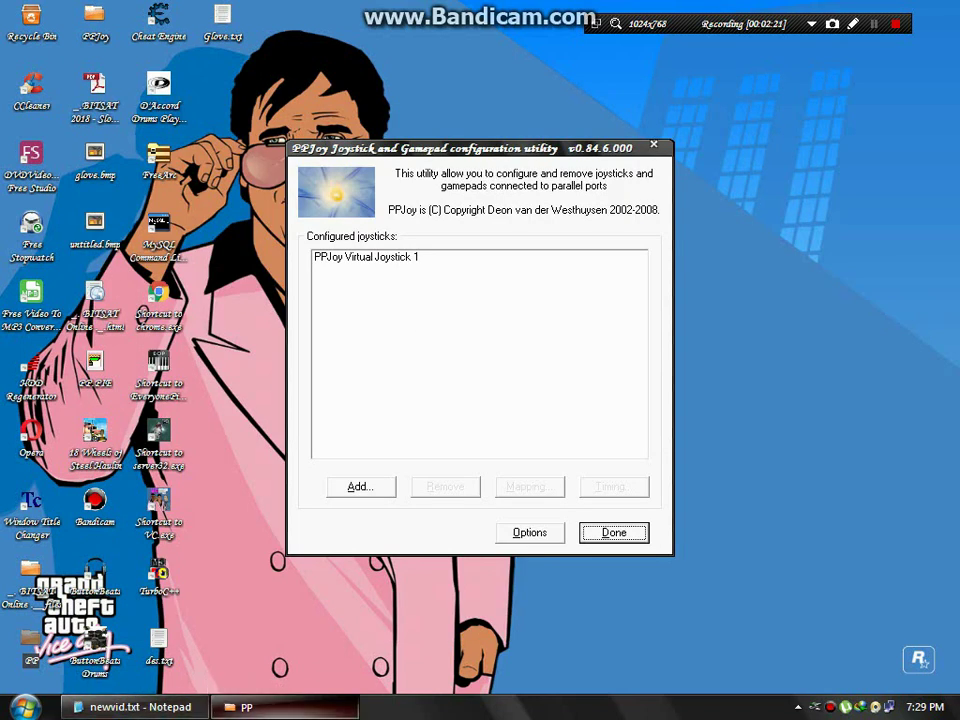
# Switch to Notepad and replace all the text in newvid.txt with "now do what i am doing".
pyautogui.click(186, 702)
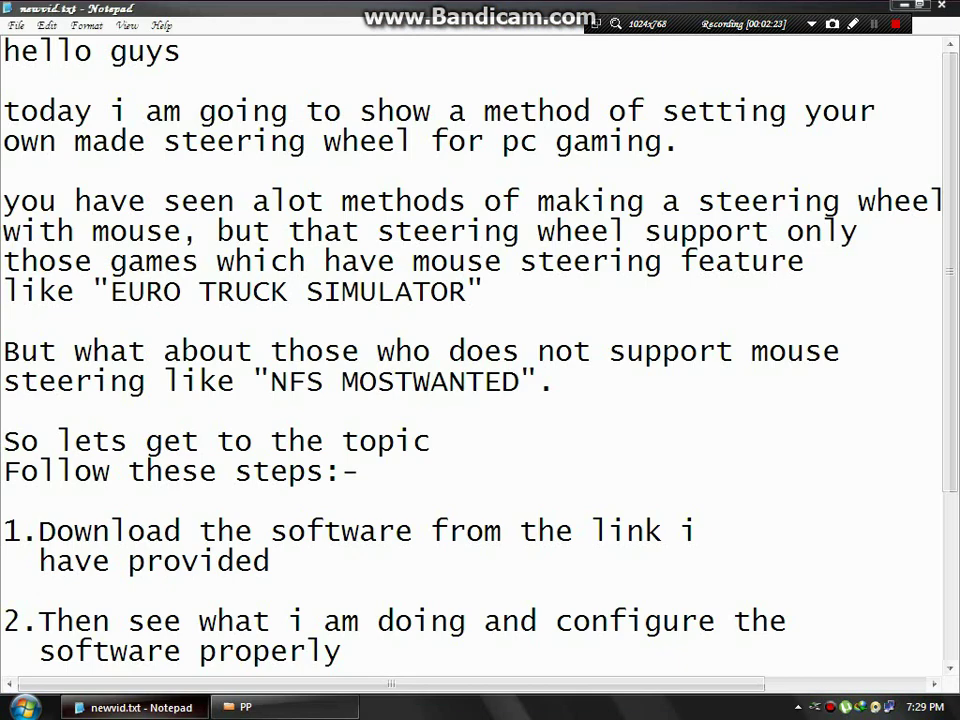
pyautogui.hotkey('ctrl', 'a')
pyautogui.press('Delete')
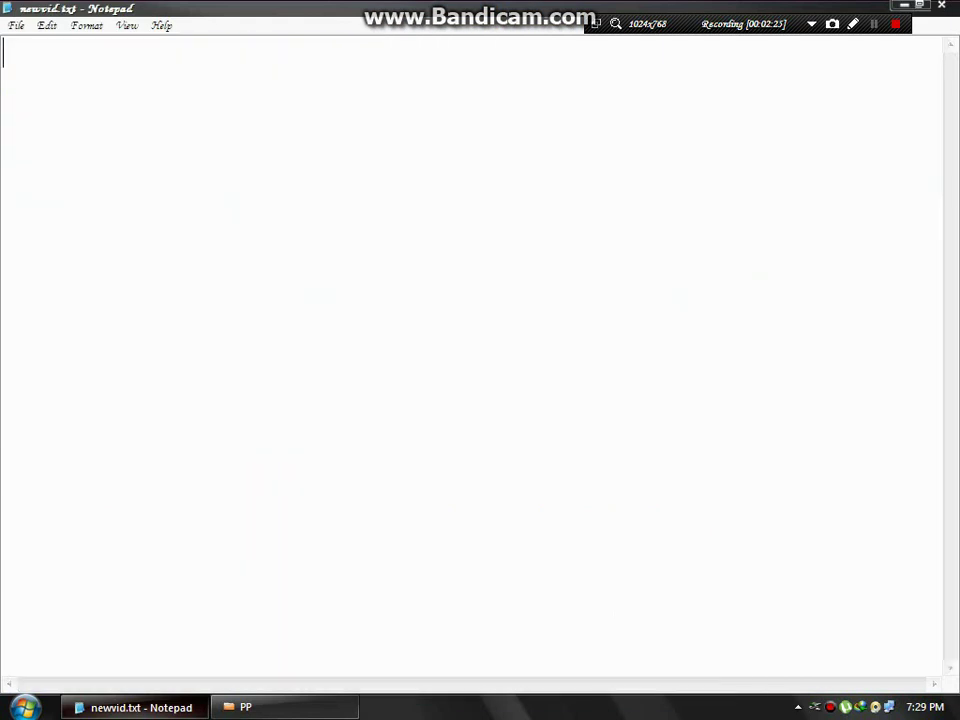
pyautogui.write('now')
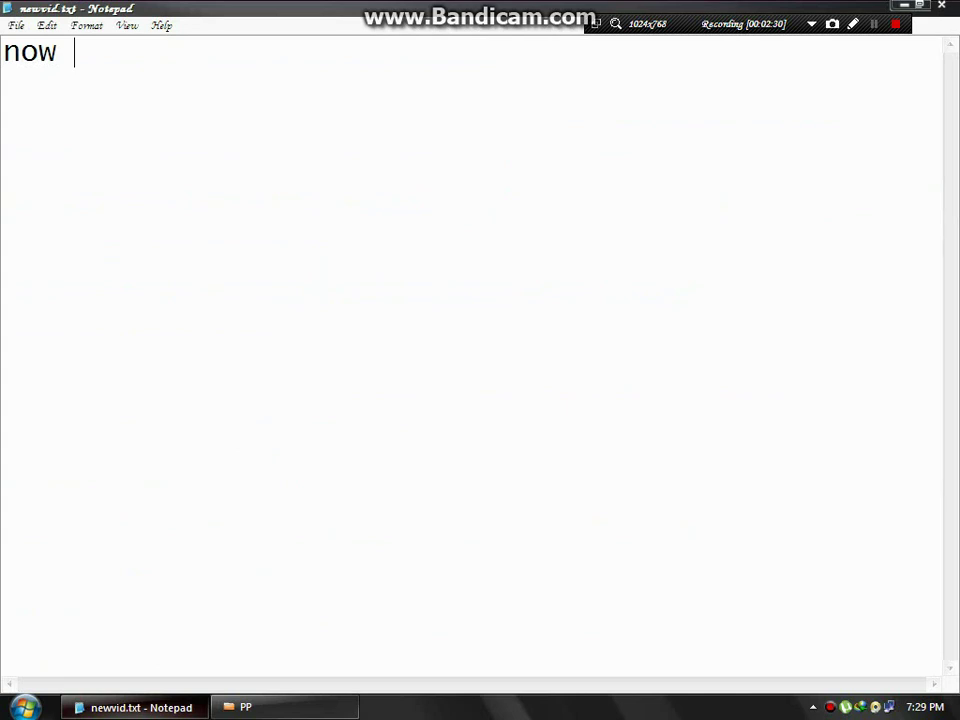
pyautogui.write('do what ia')
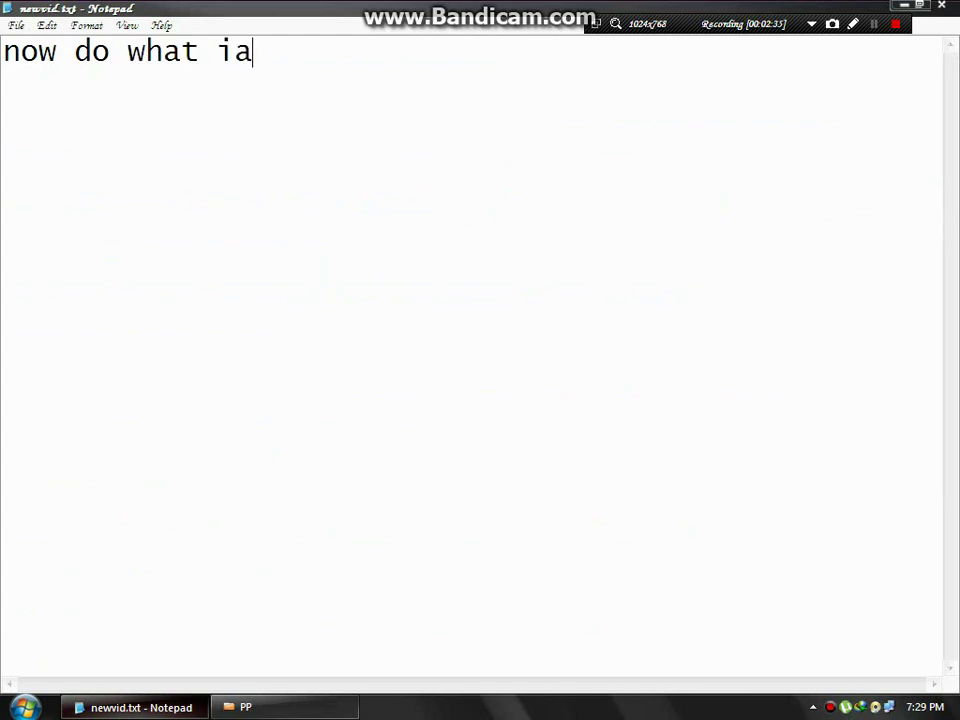
pyautogui.write('m')
pyautogui.click(251, 51)
pyautogui.press('BackSpace')
pyautogui.press('Left')
pyautogui.press('Right')
pyautogui.press('Right')
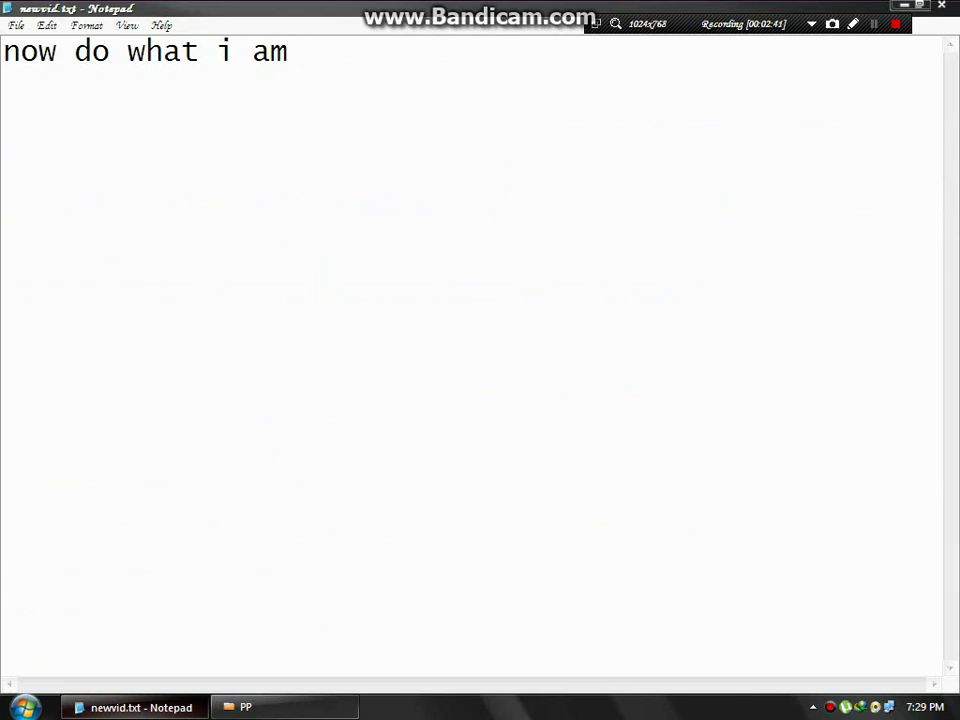
pyautogui.write('doing')
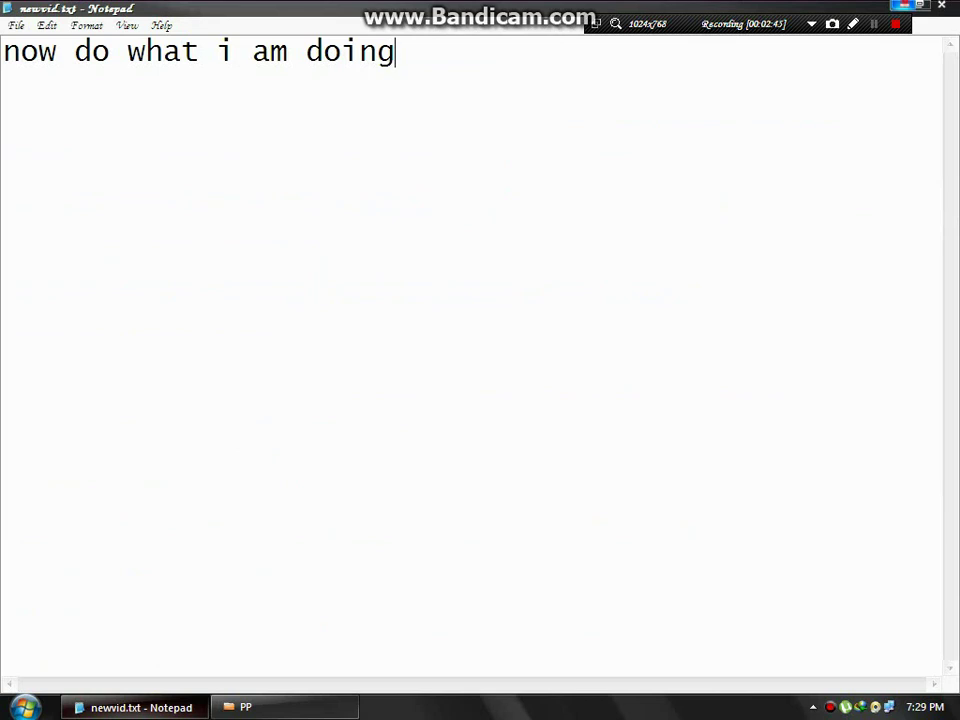
# Return to the PPJoy configuration utility and remove PPJoy Virtual Joystick 1, including its DirectInput config and system driver.
pyautogui.click(904, 5)
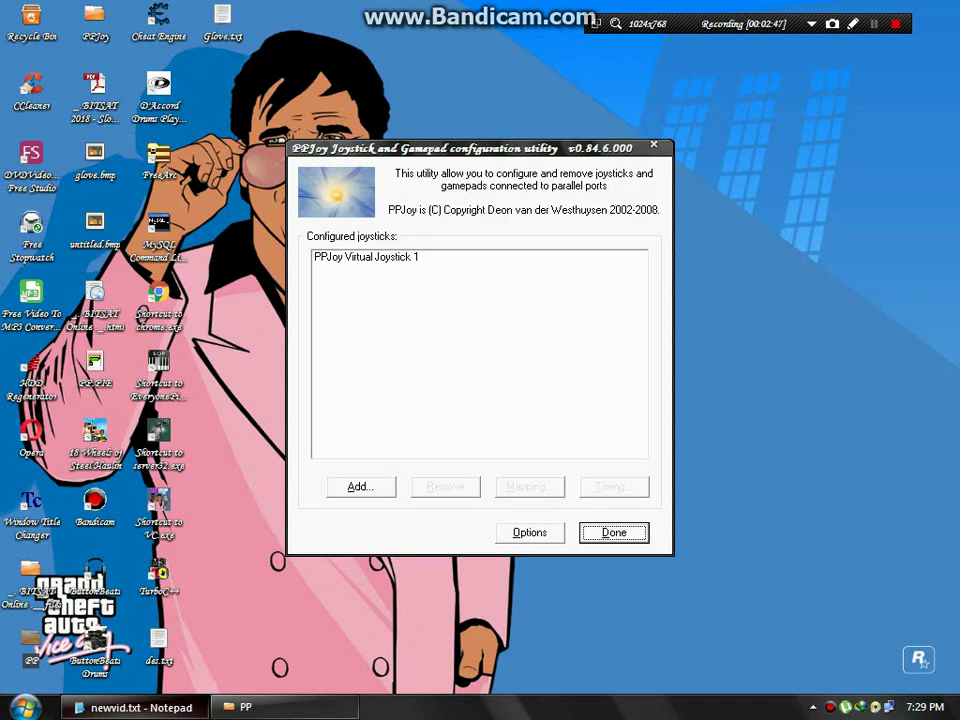
pyautogui.click(366, 257)
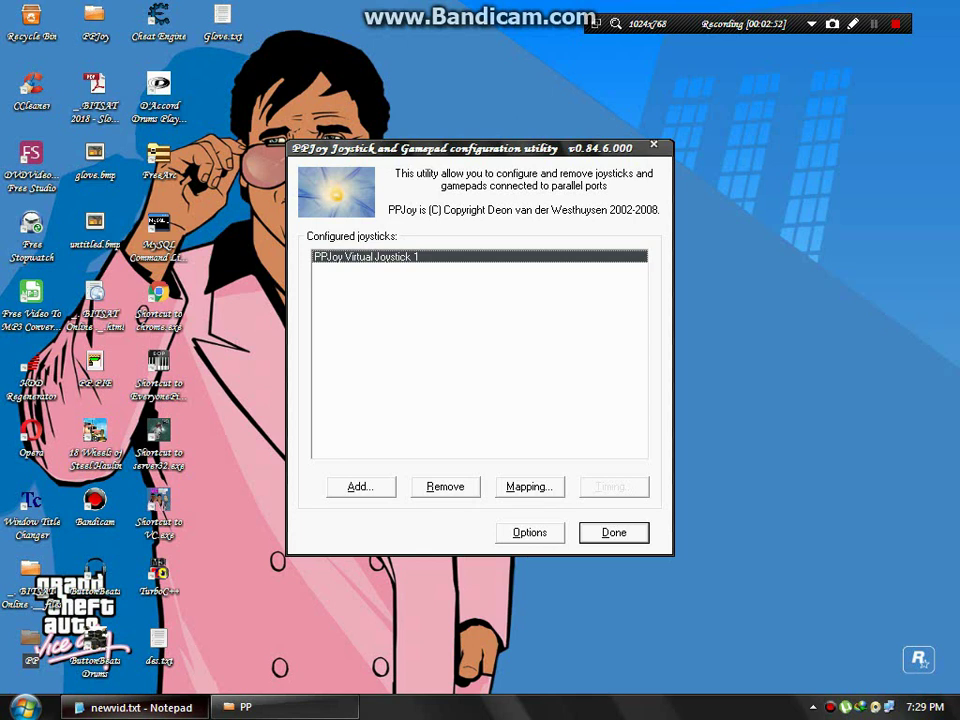
pyautogui.click(445, 486)
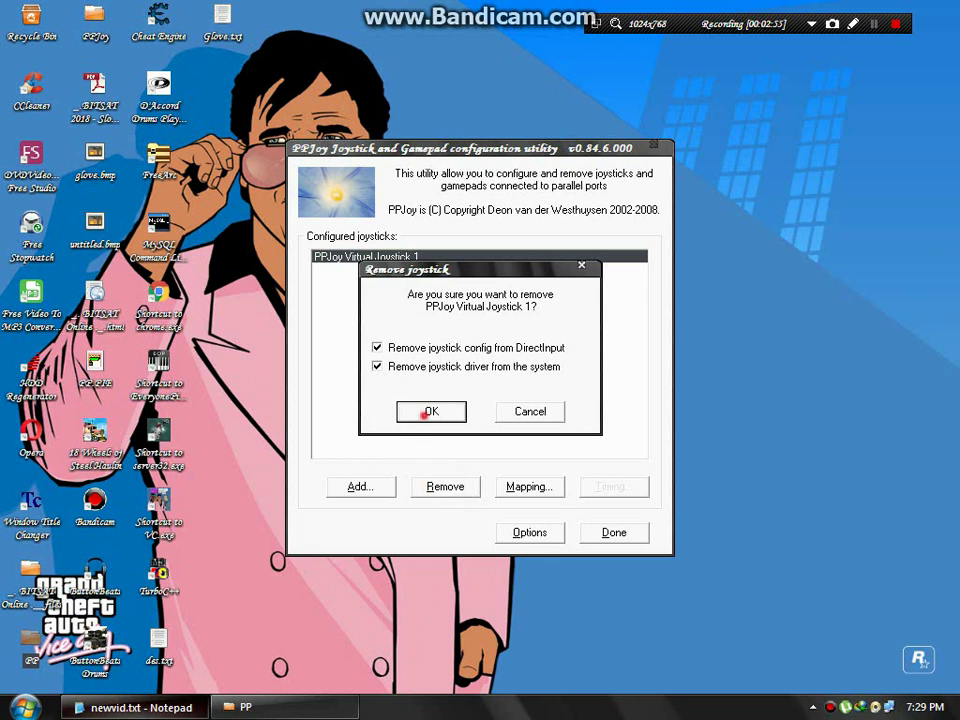
pyautogui.click(422, 411)
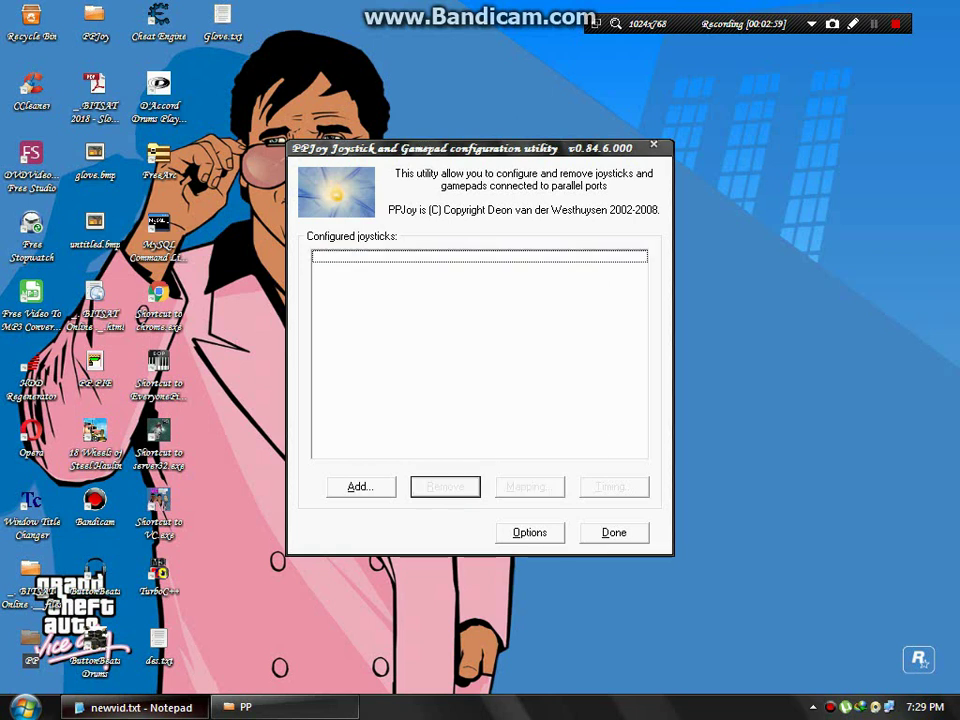
# Add a new controller with Virtual joysticks as the parallel port and Controller 1 as the controller number.
pyautogui.click(375, 484)
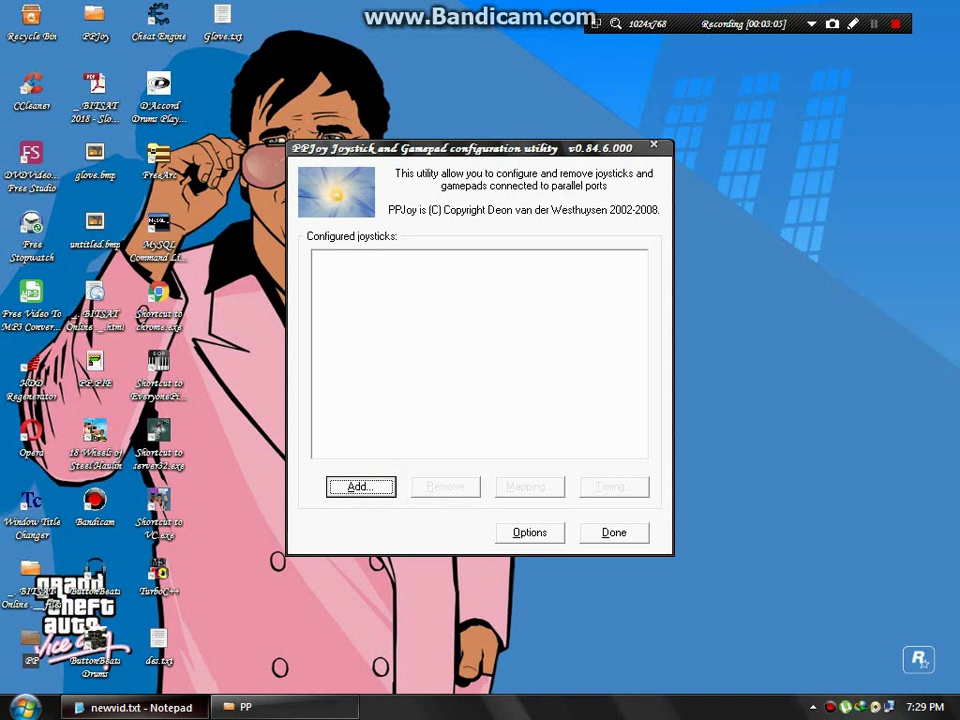
pyautogui.click(375, 484)
pyautogui.click(607, 281)
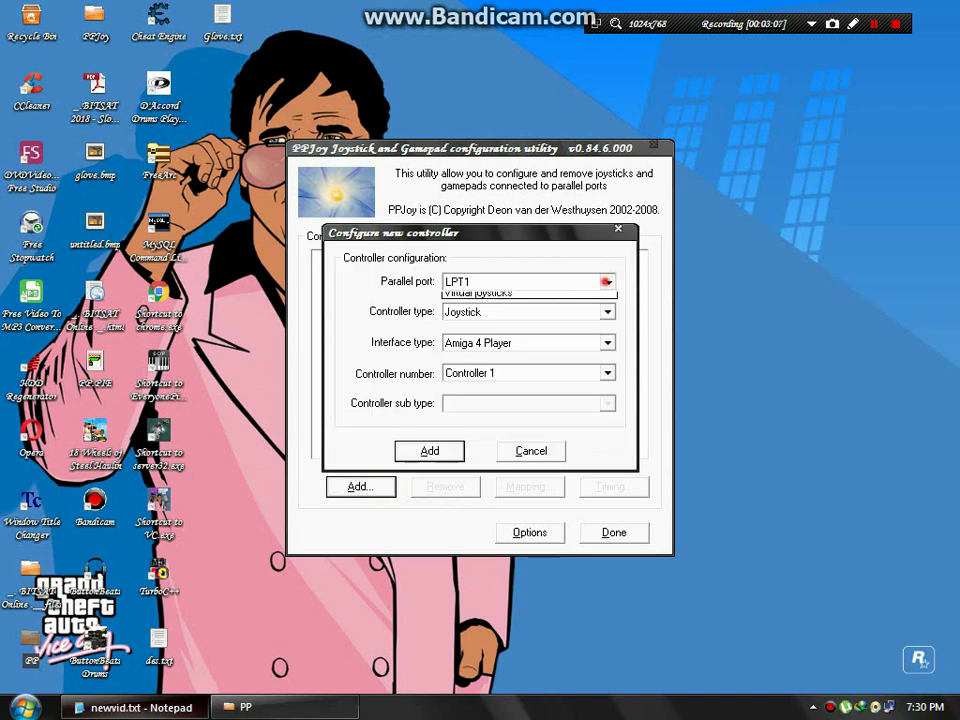
pyautogui.press('Down')
pyautogui.press('Return')
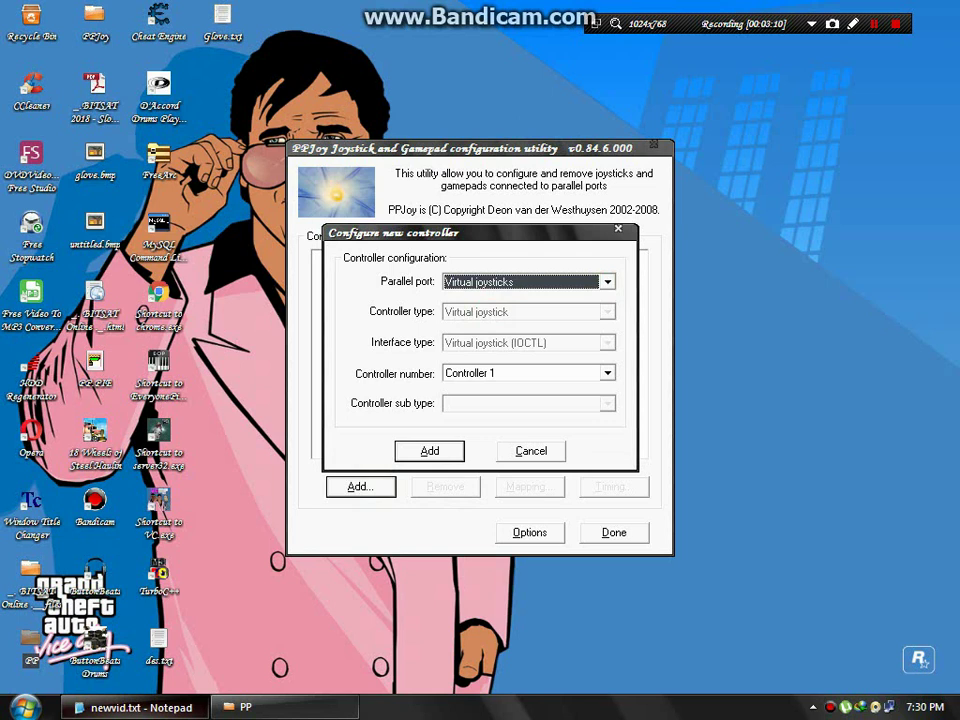
pyautogui.click(606, 281)
pyautogui.click(465, 311)
pyautogui.click(430, 450)
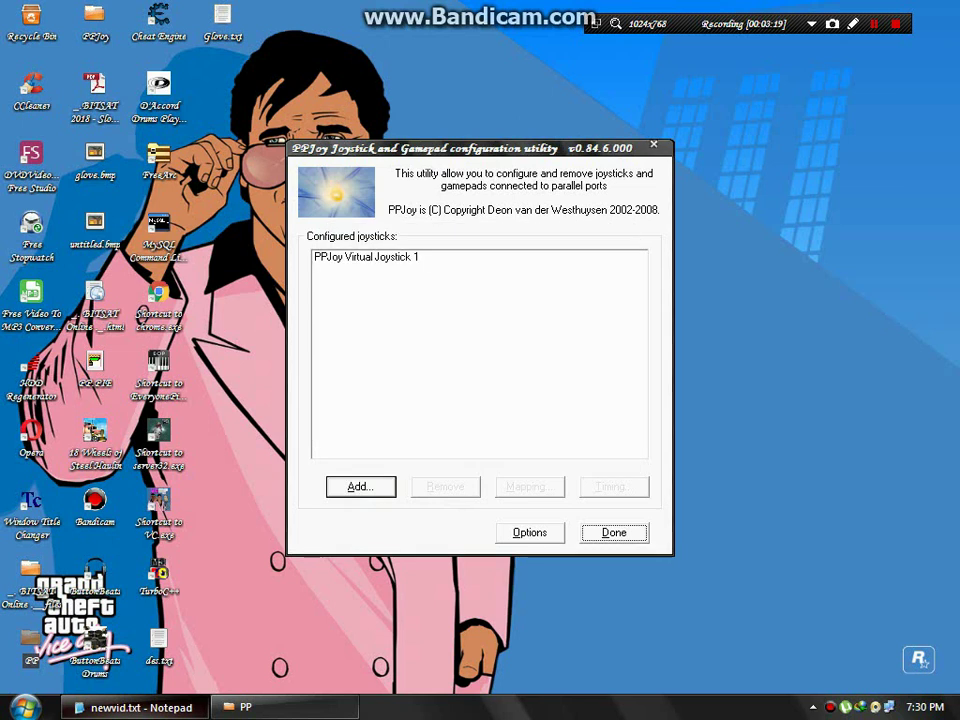
# Try to open the mapping configuration of PPJoy Virtual Joystick 1.
pyautogui.click(396, 259)
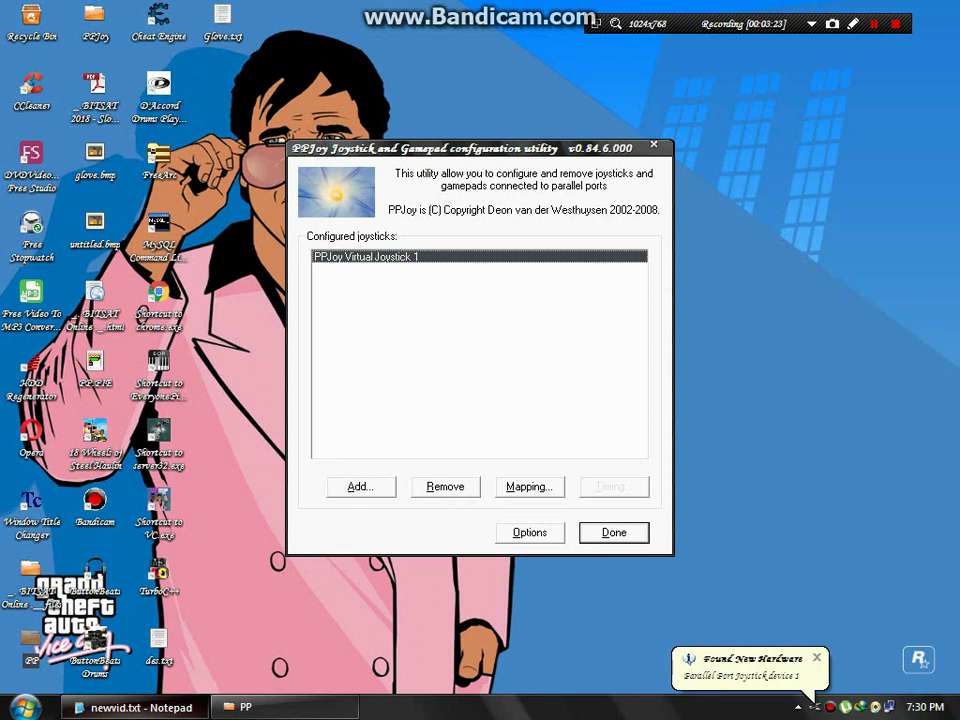
pyautogui.click(528, 487)
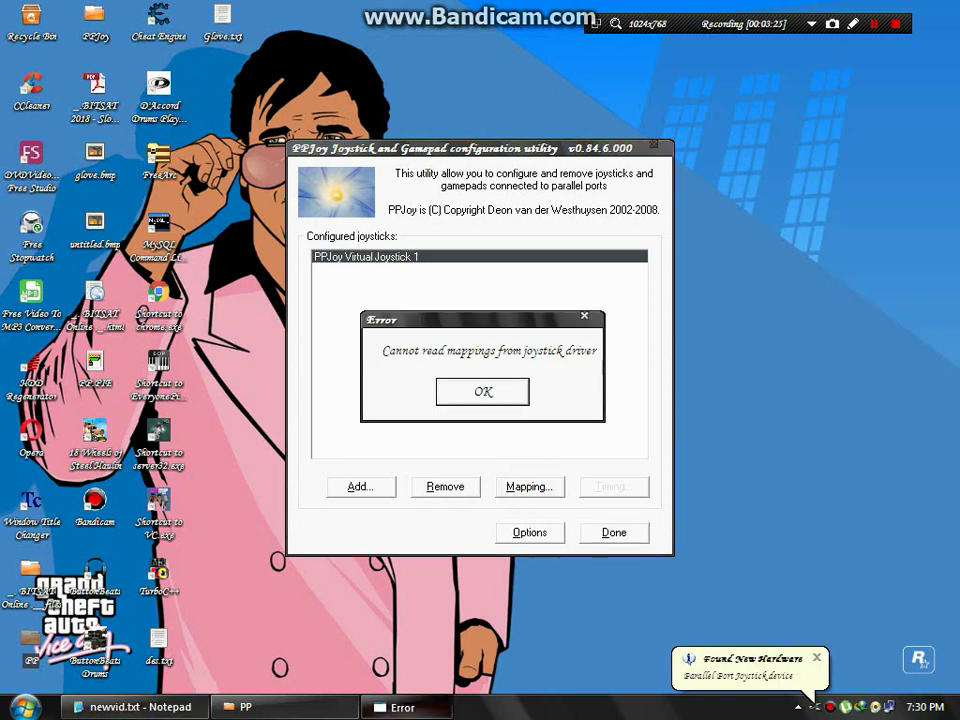
pyautogui.click(490, 396)
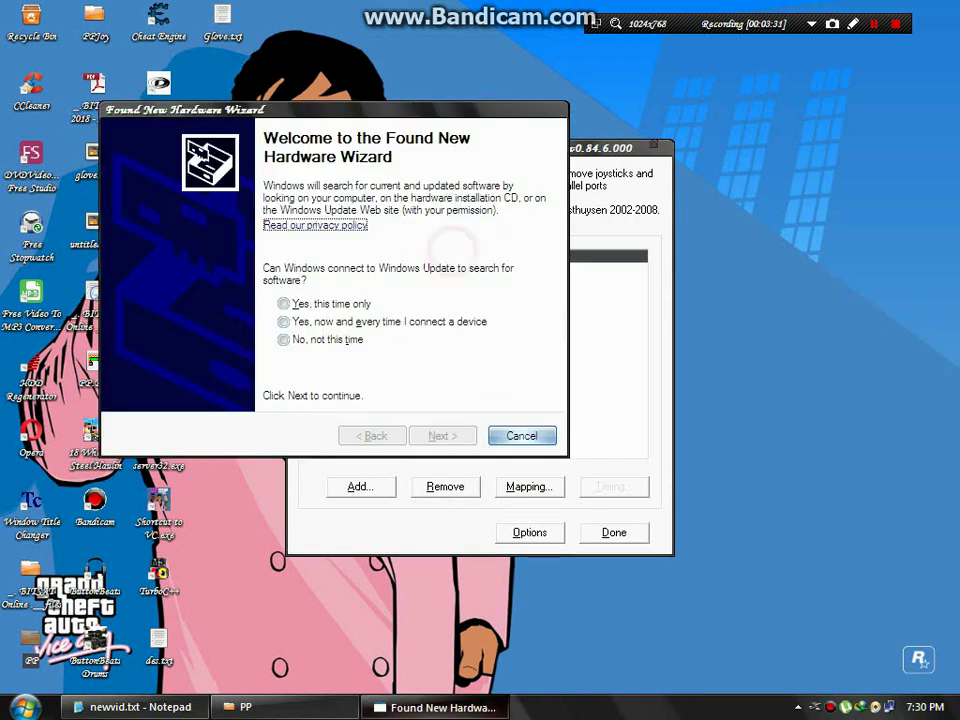
# Install the Parallel Port Joystick device 1 software automatically without Windows Update, and close the PPJoy configuration utility.
pyautogui.click(302, 338)
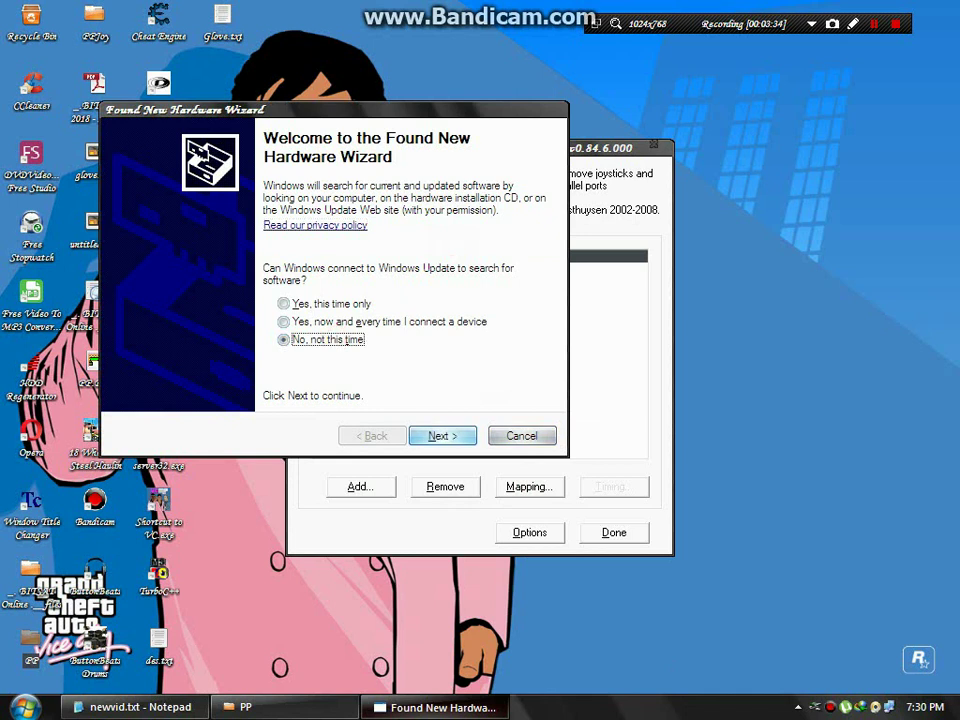
pyautogui.click(440, 436)
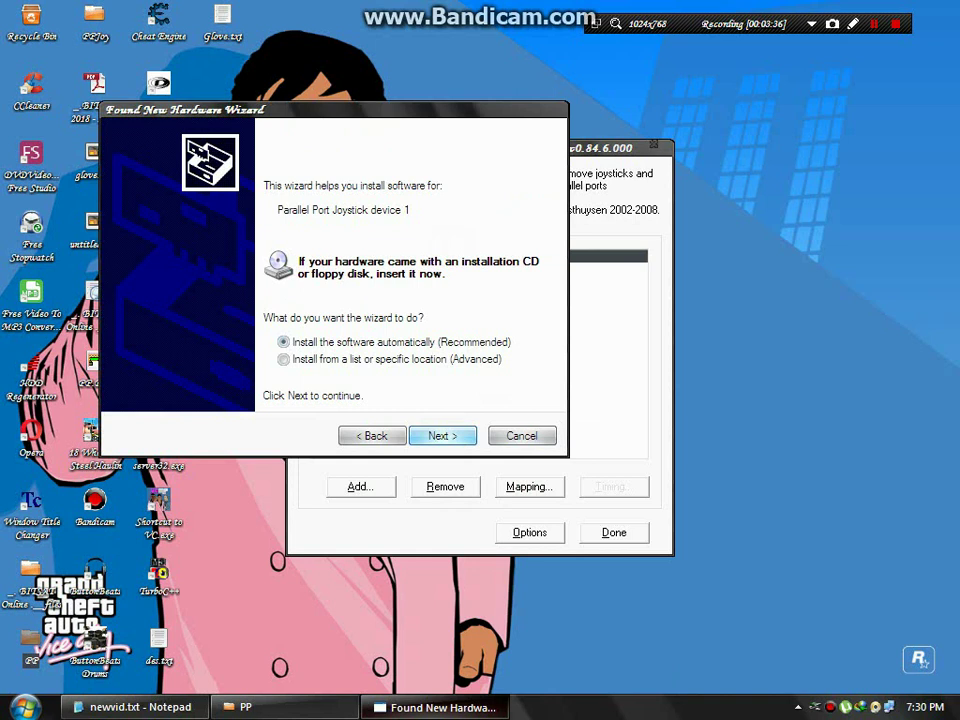
pyautogui.click(443, 435)
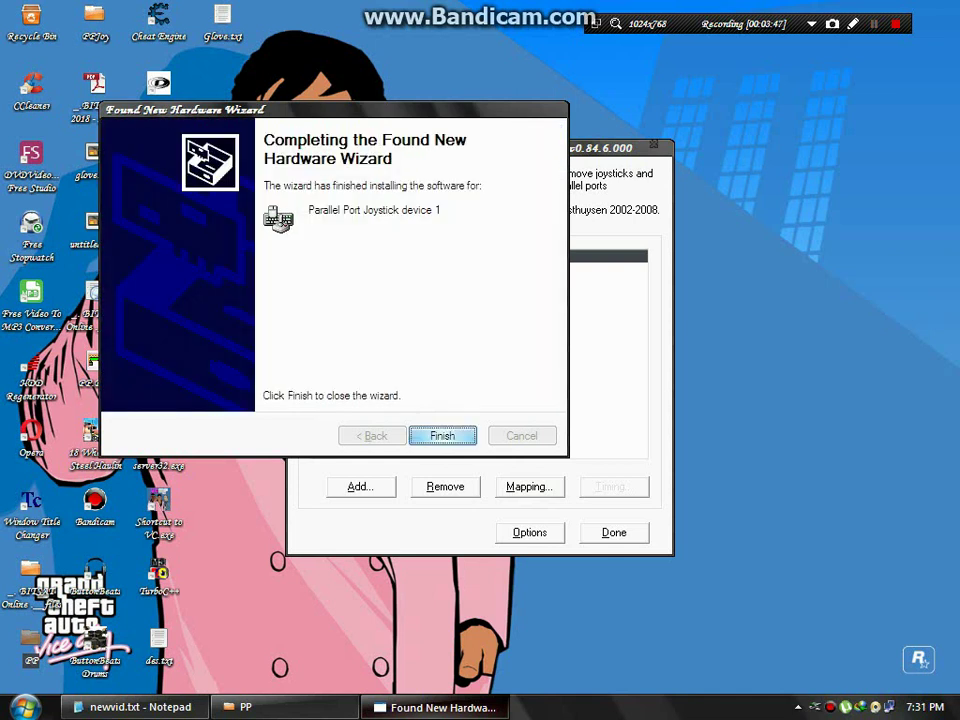
pyautogui.press('Return')
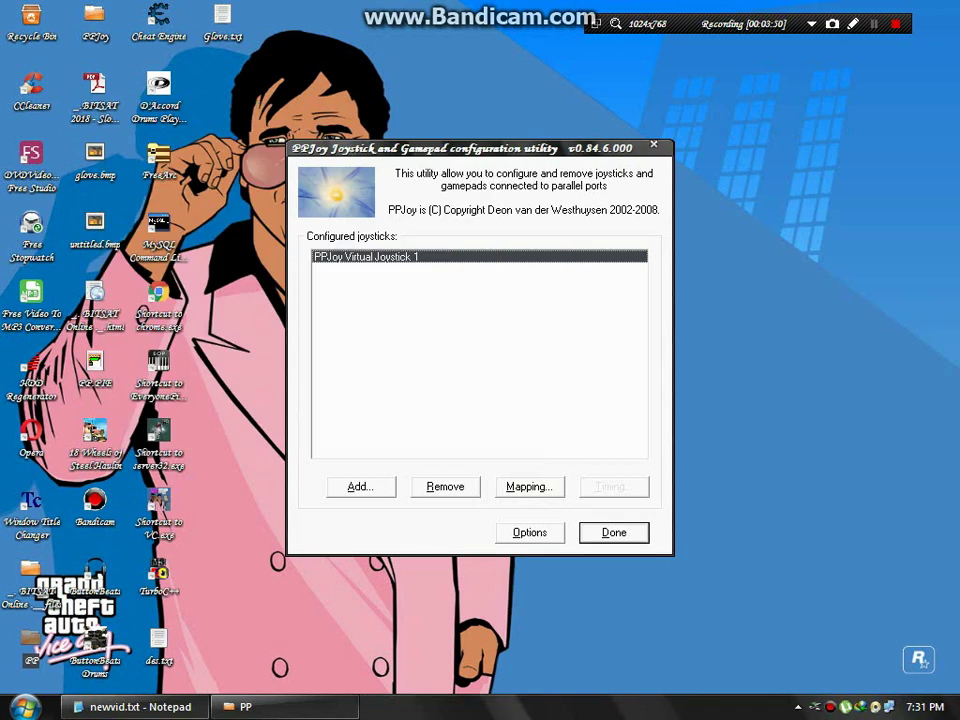
pyautogui.click(606, 533)
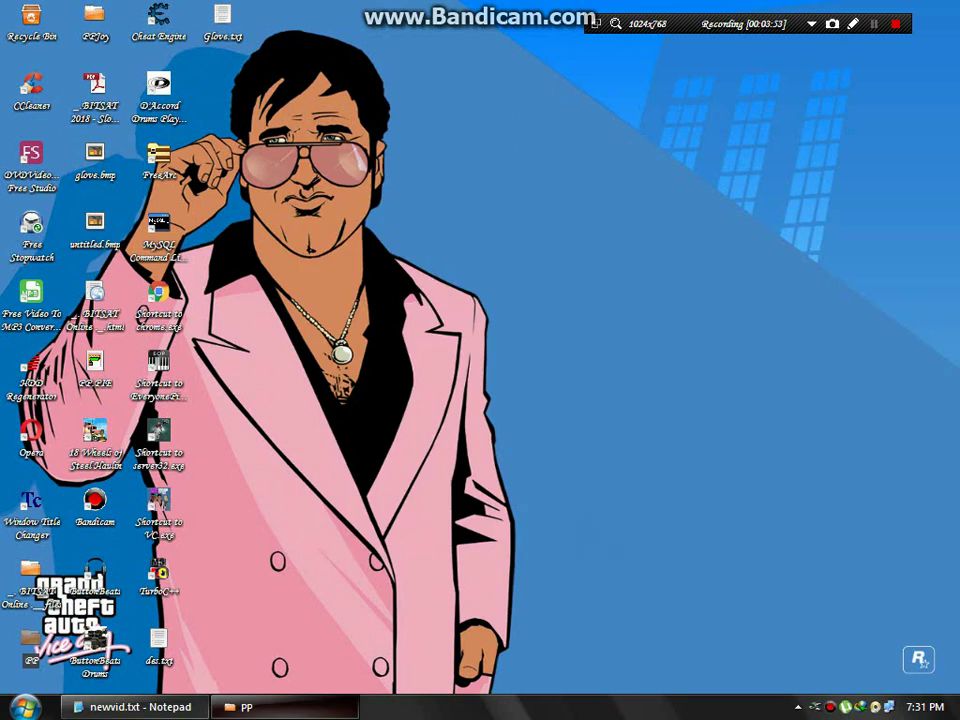
# Switch to newvid.txt in Notepad and write the line "now do what i am doing".
pyautogui.click(190, 707)
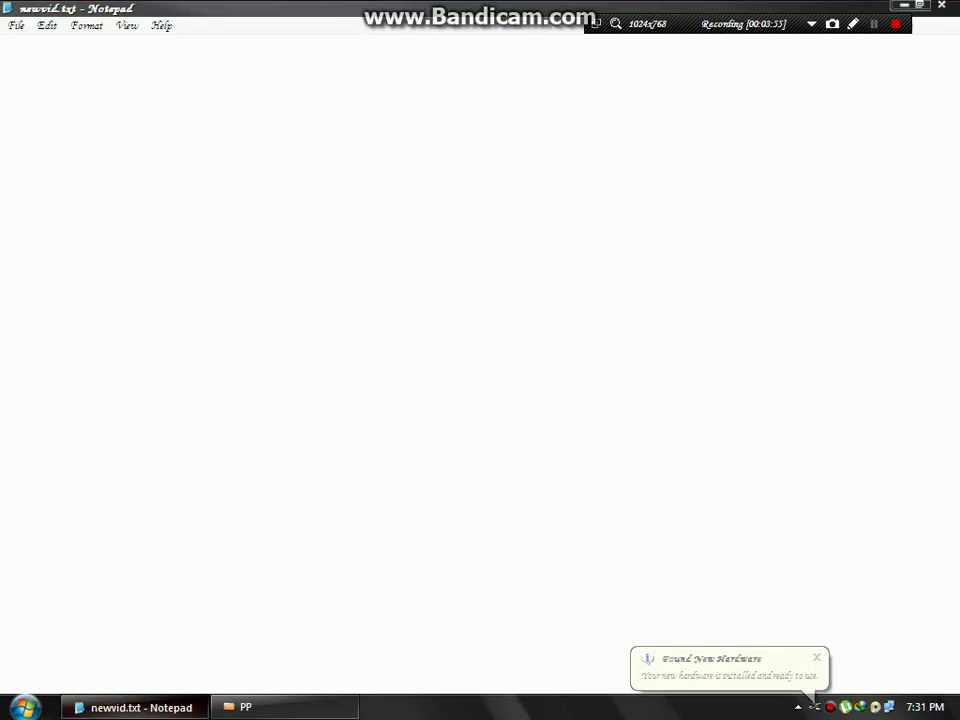
pyautogui.write('now do what i am doing')
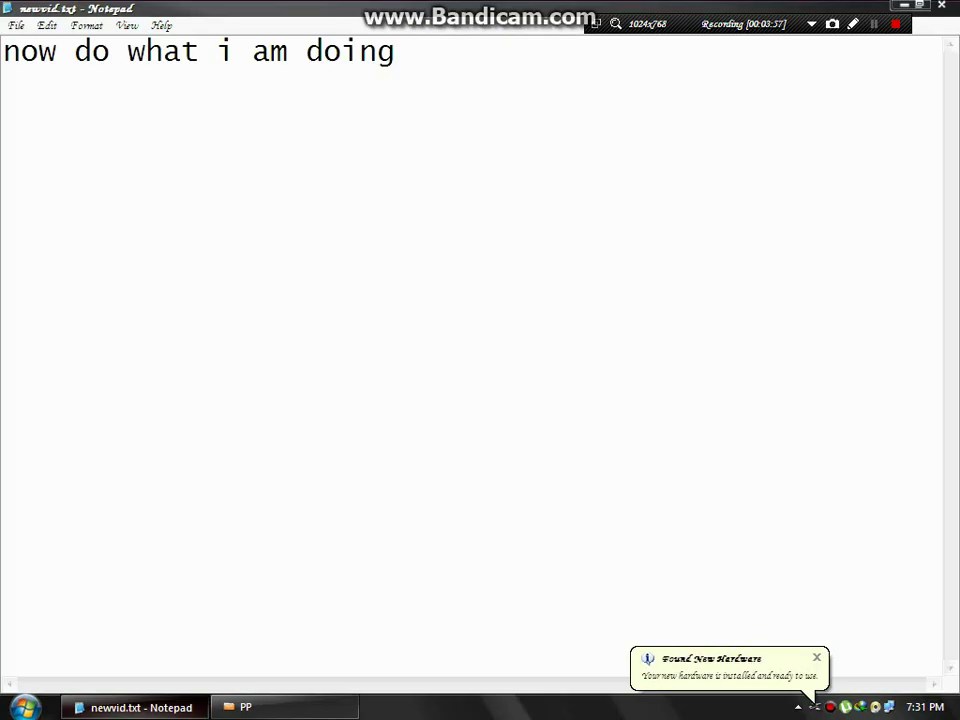
pyautogui.press('Return')
# Add a second line to the note reading "here we have seted up a parallel port for joystick".
pyautogui.write('here ')
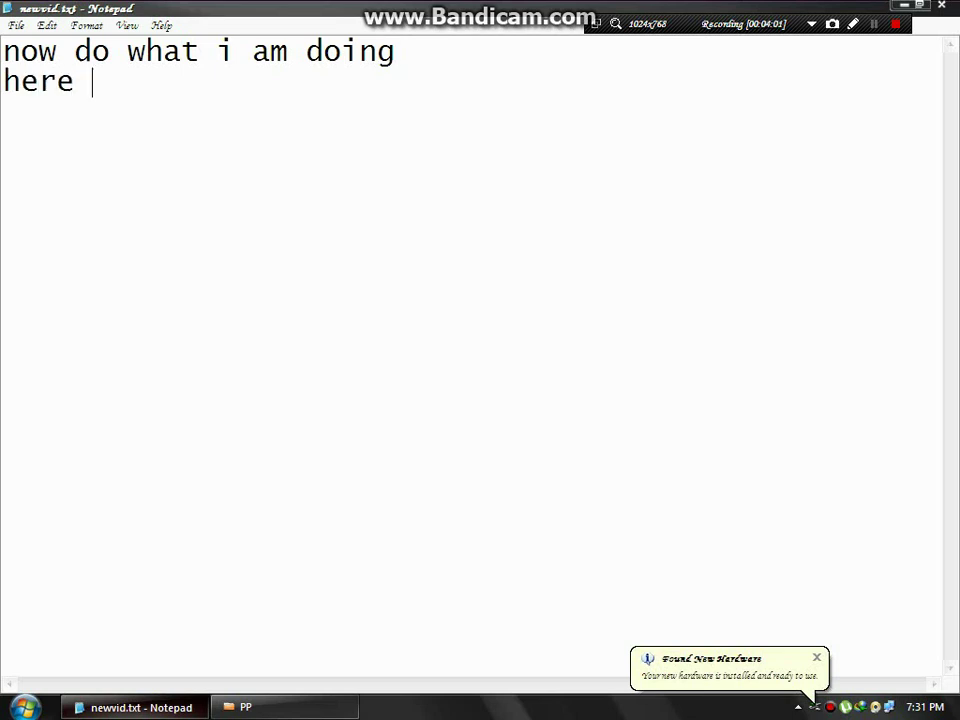
pyautogui.write('we have')
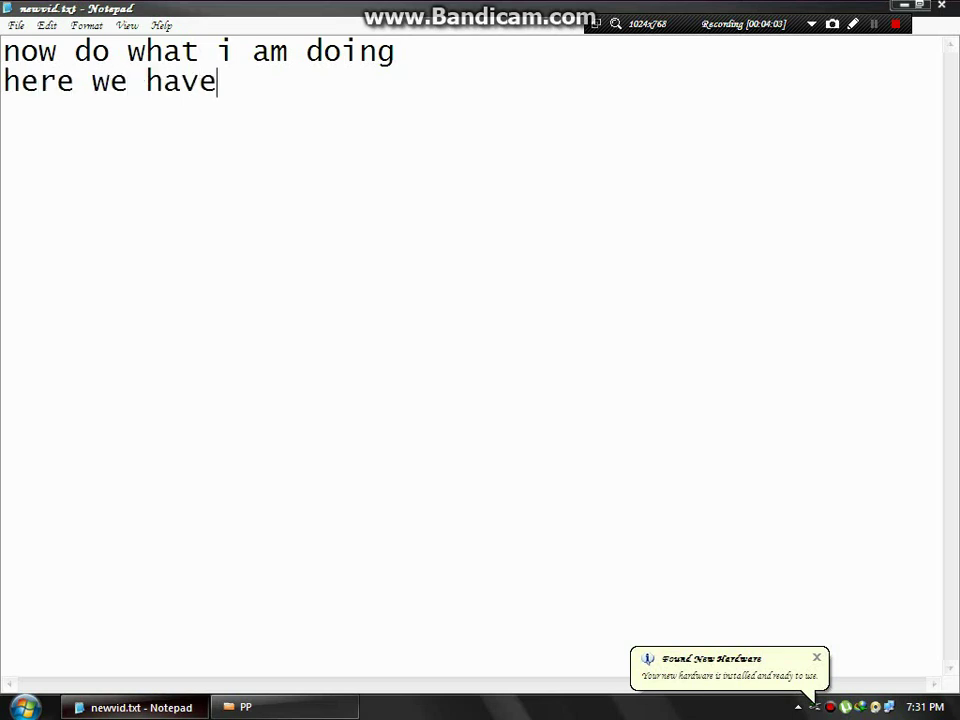
pyautogui.write(' seted')
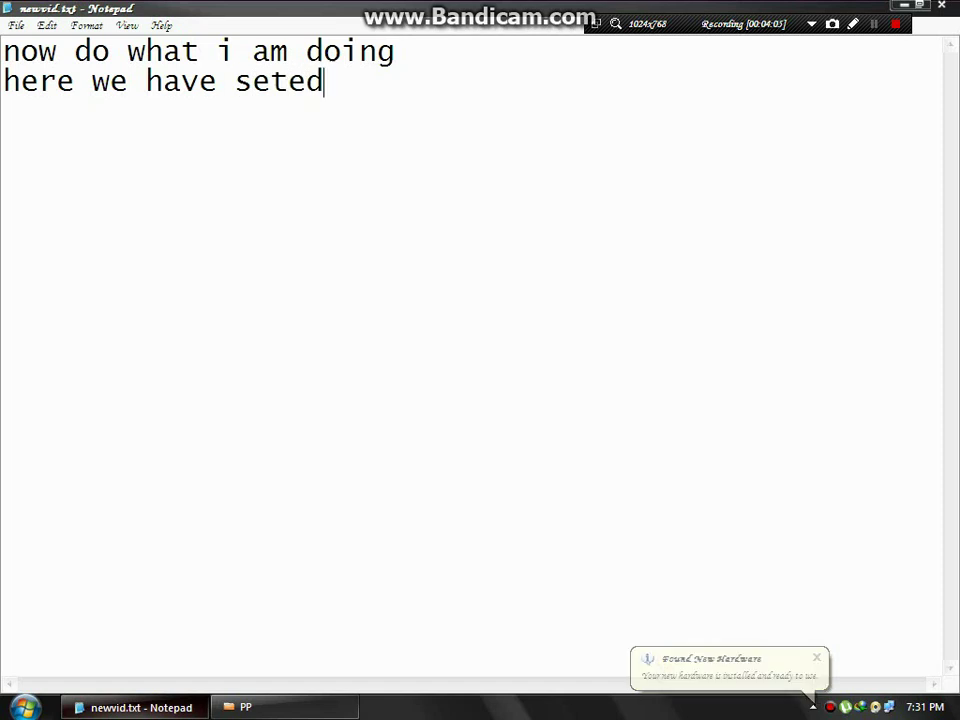
pyautogui.write(' up a ')
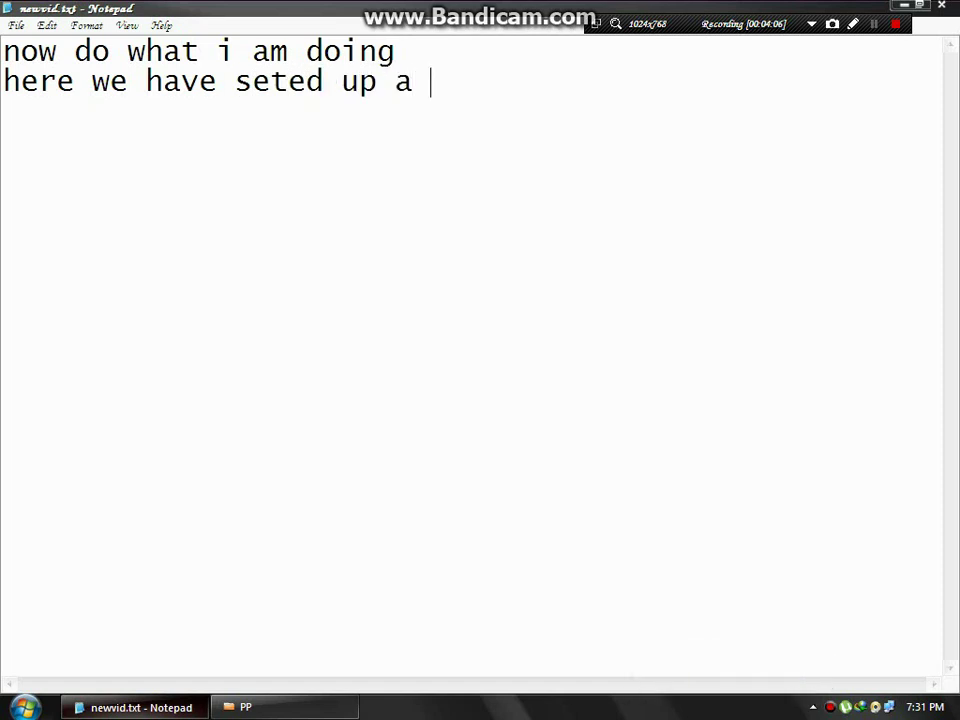
pyautogui.write('parr')
pyautogui.press('BackSpace')
pyautogui.write('allel p')
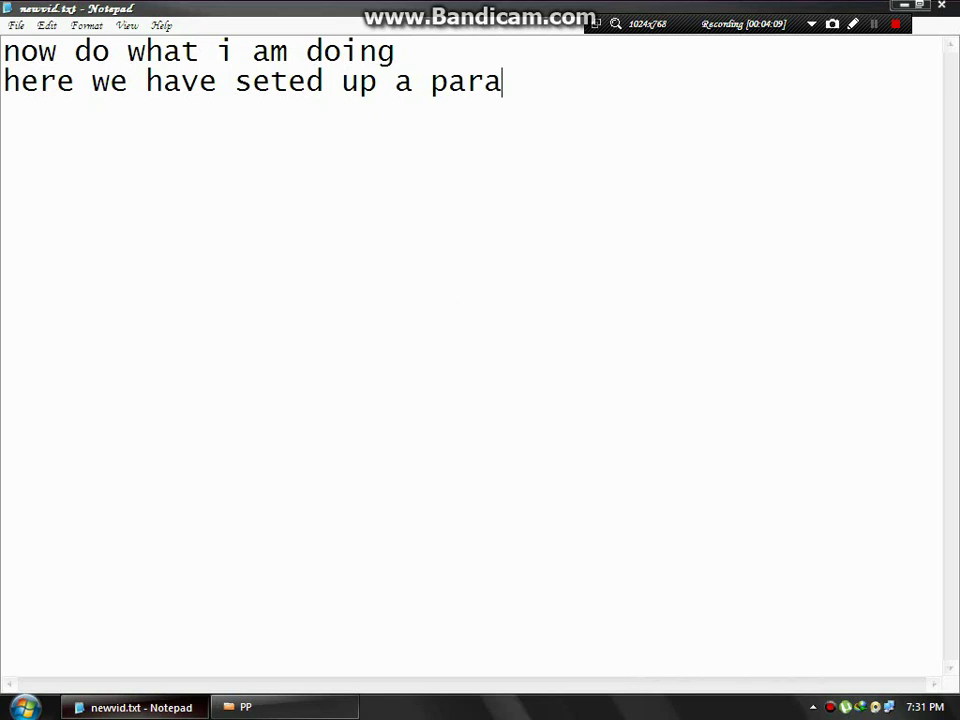
pyautogui.write('ort ')
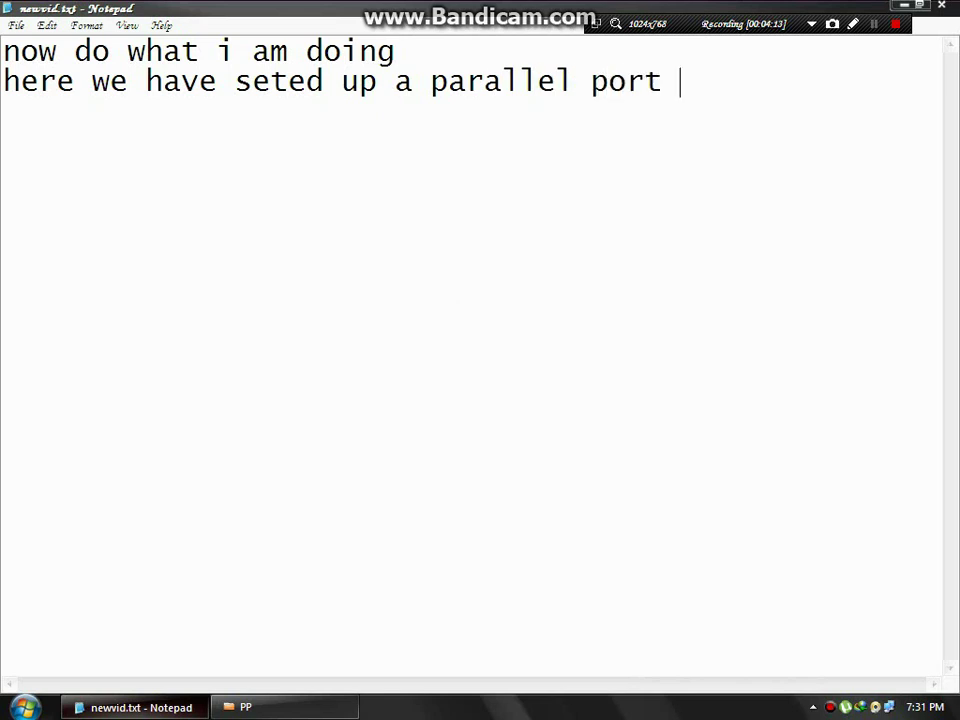
pyautogui.write('for jo')
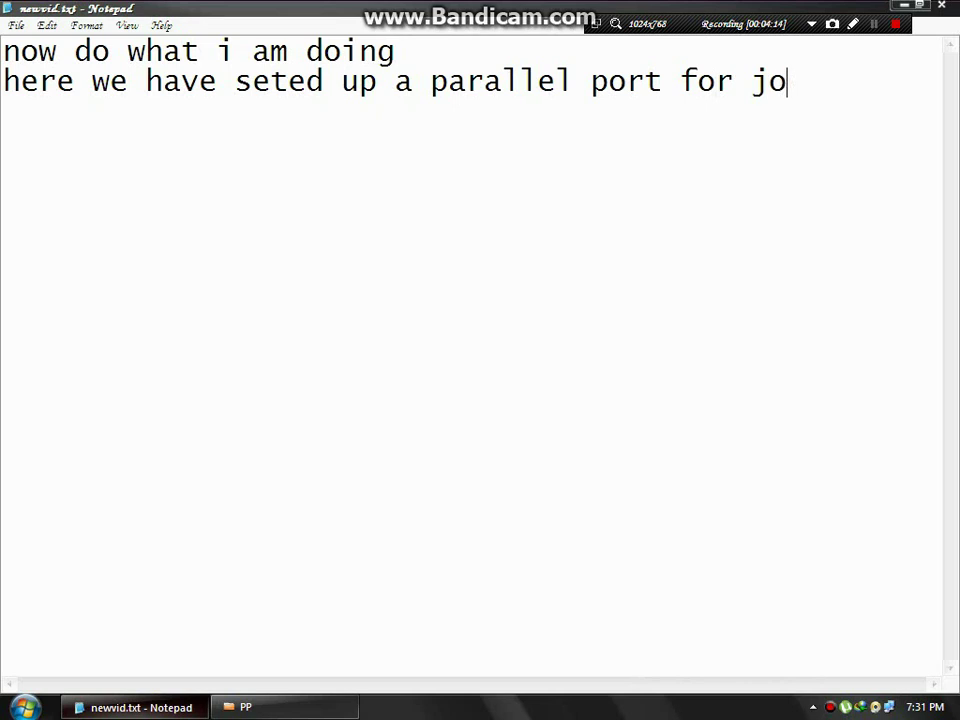
pyautogui.write('ystick')
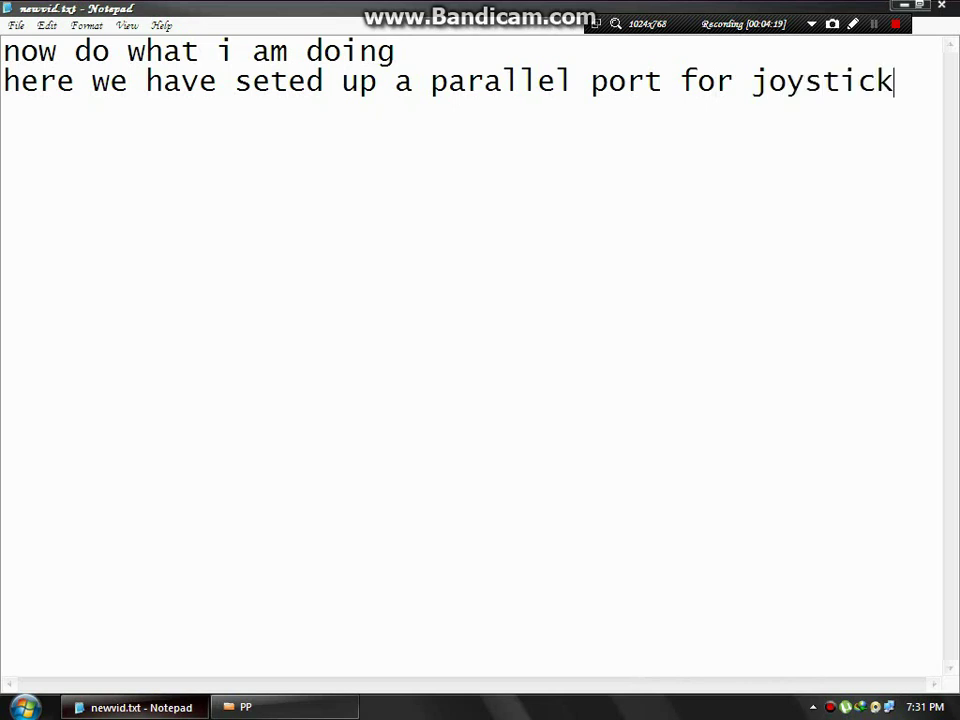
# Add a third line to the note reading "now our mouse will act as a virtual joystick".
pyautogui.press('Return')
pyautogui.write('now')
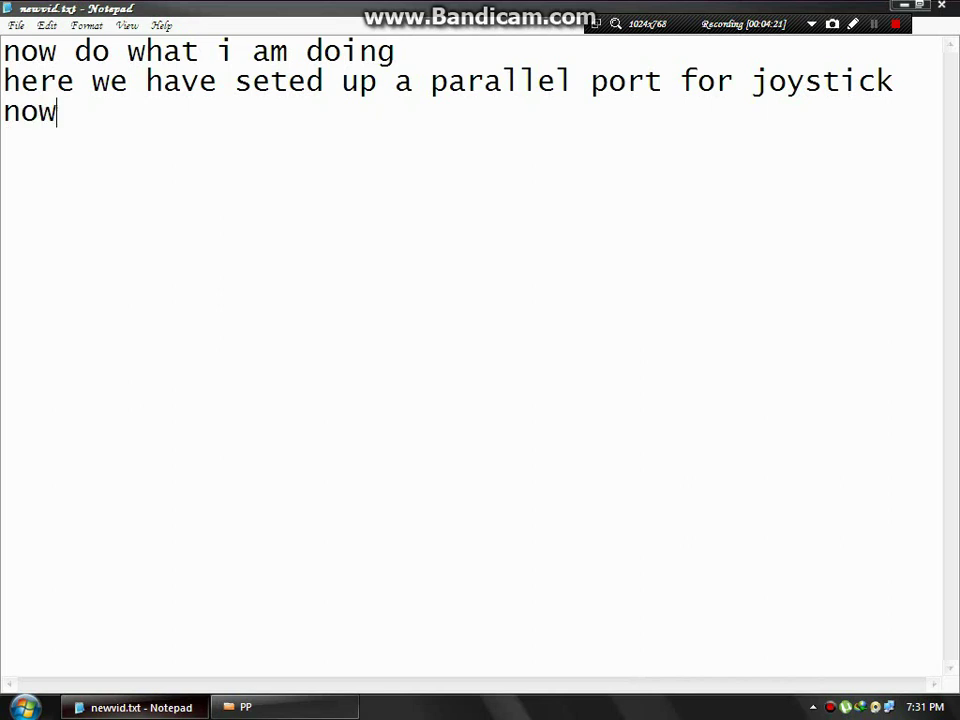
pyautogui.write(' our m')
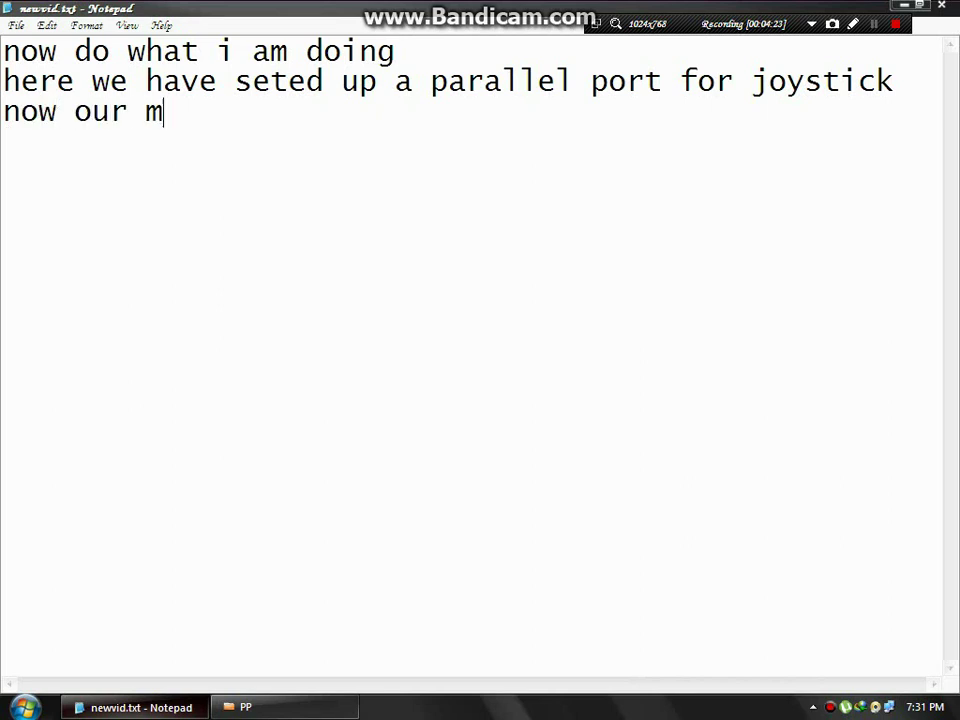
pyautogui.write('ouse w')
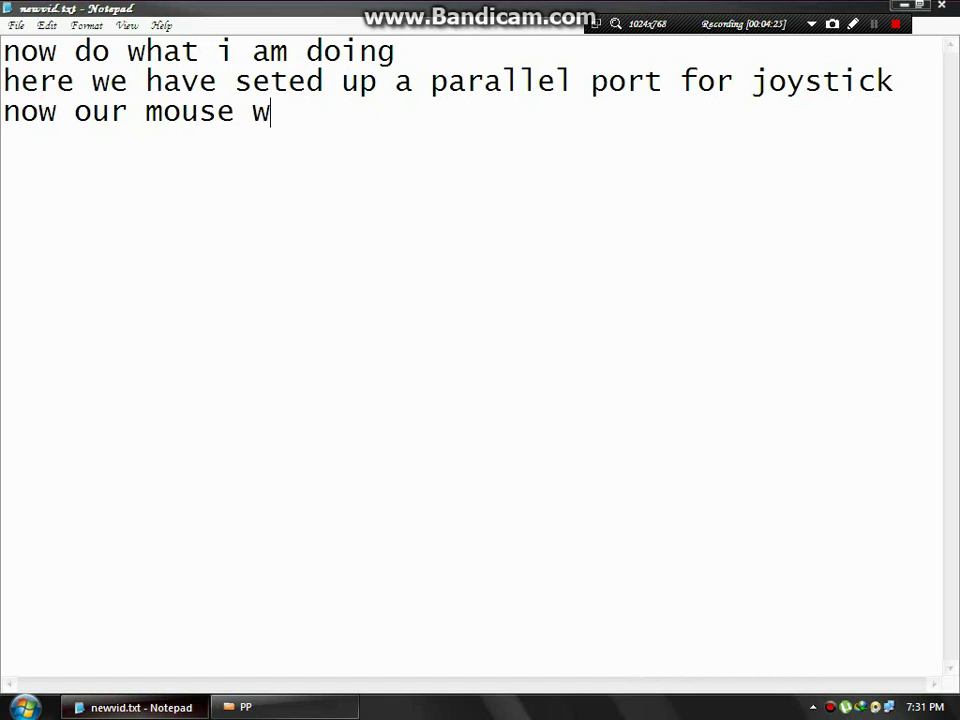
pyautogui.write('ill suppo')
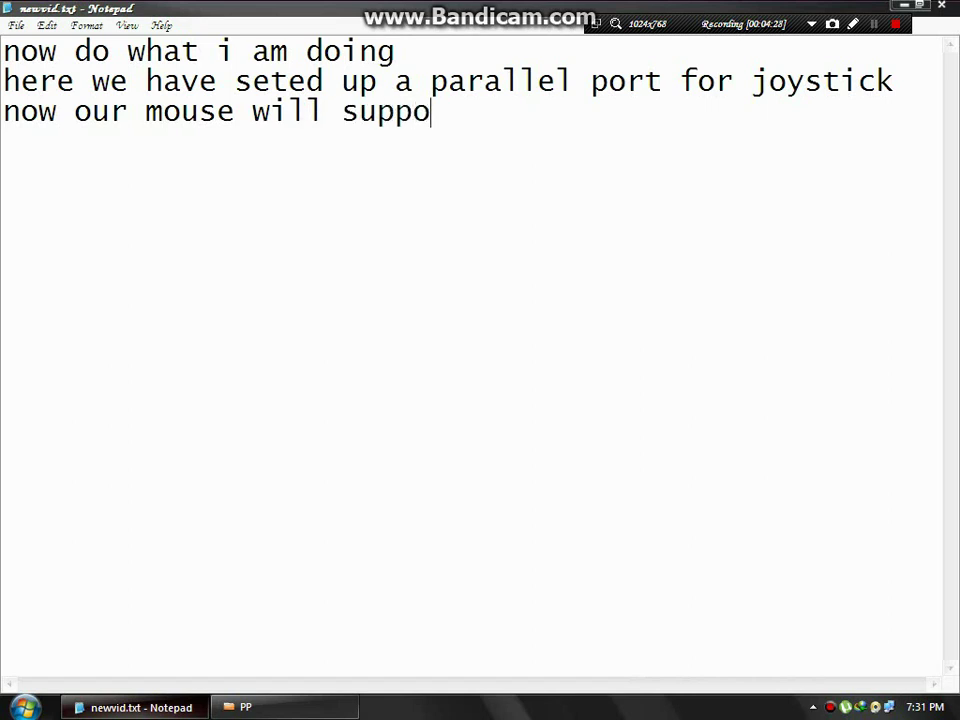
pyautogui.press('BackSpace')
pyautogui.press('BackSpace')
pyautogui.press('BackSpace')
pyautogui.press('BackSpace')
pyautogui.press('BackSpace')
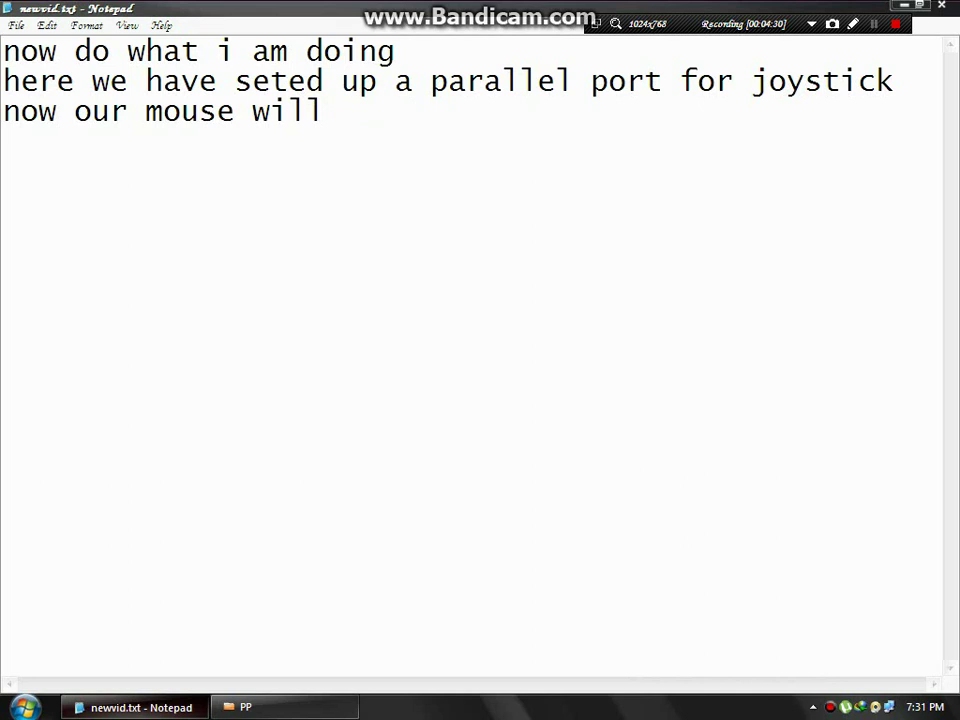
pyautogui.write('act as')
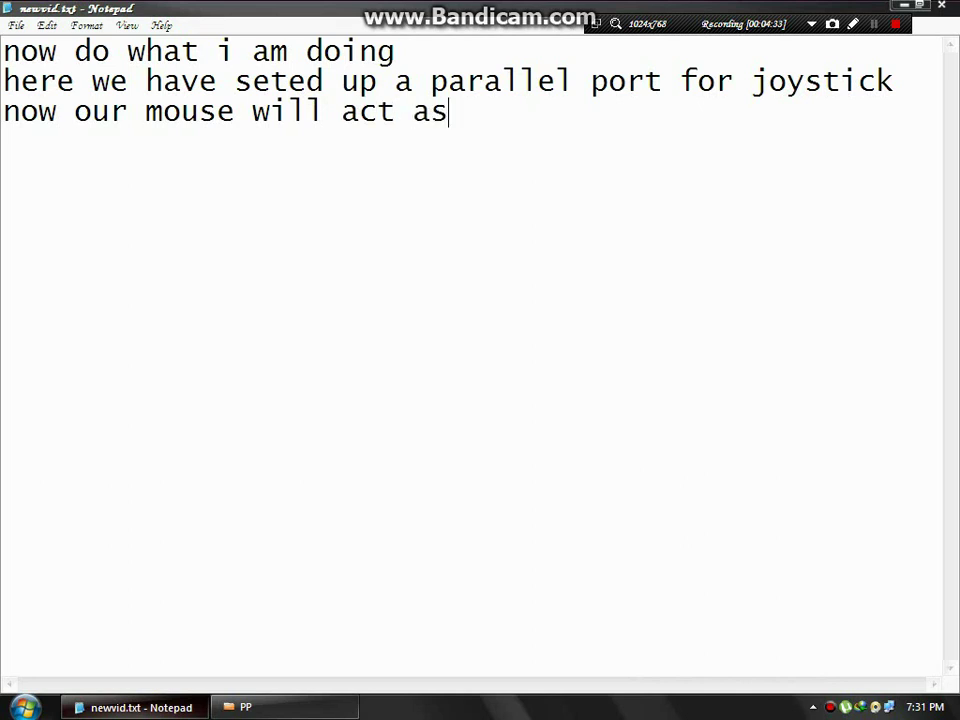
pyautogui.write(' a vir')
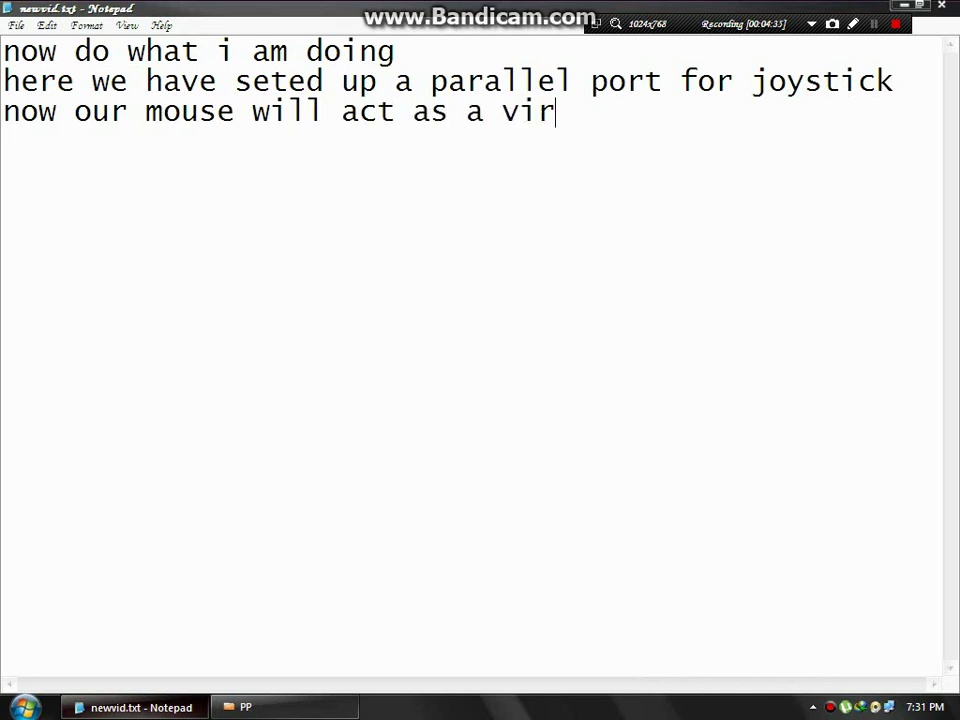
pyautogui.write('tual j')
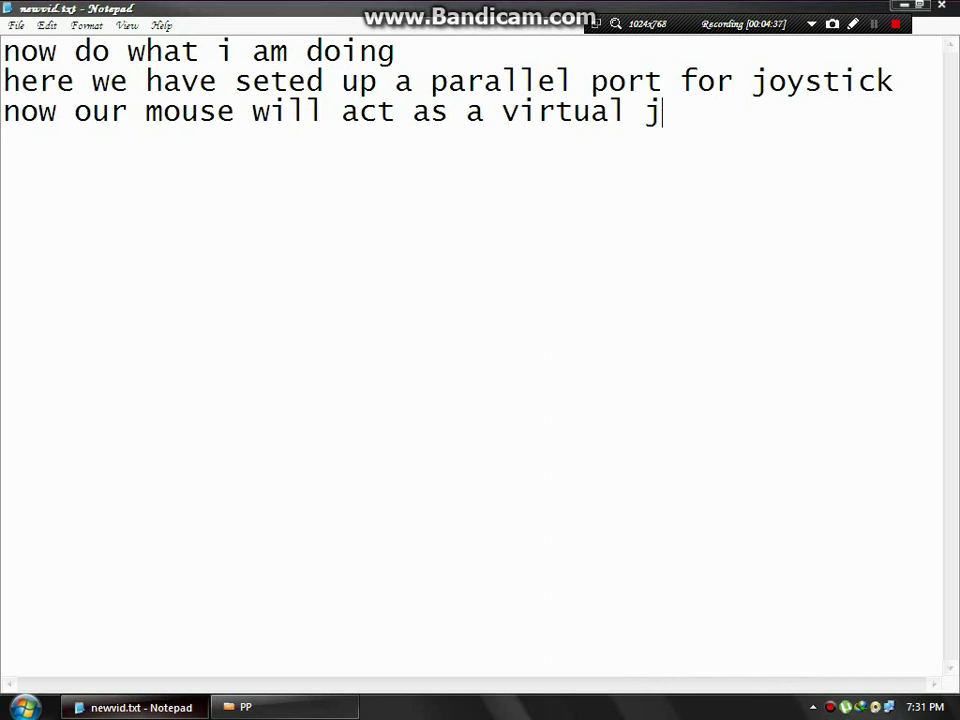
pyautogui.write('oystick')
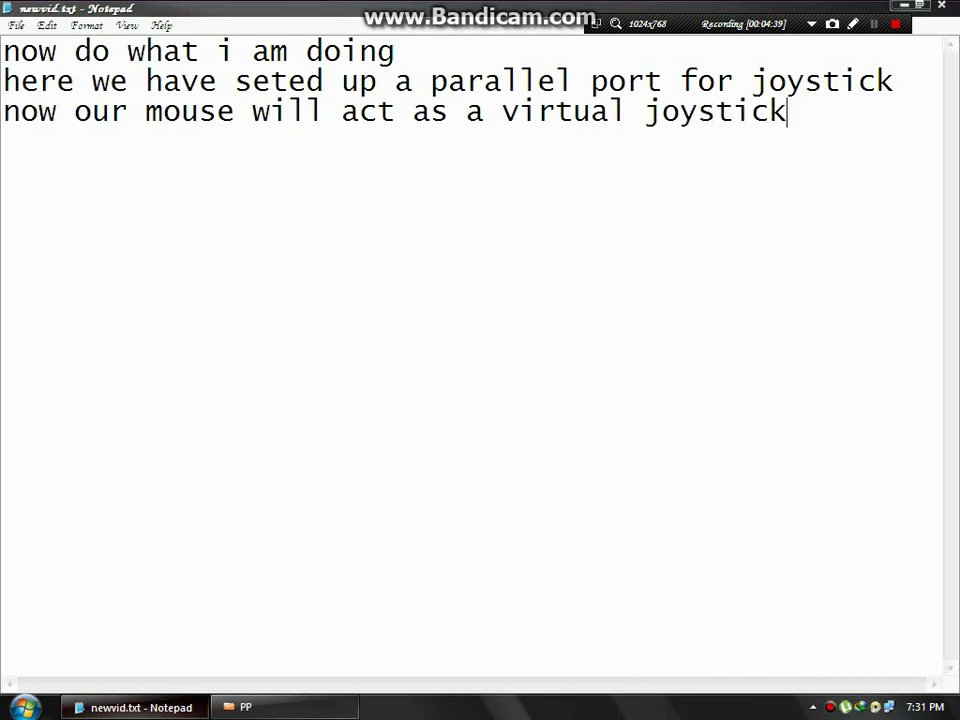
# Leave a blank line and write "most of the games support joystick" in the note.
pyautogui.press('Return')
pyautogui.write('most ')
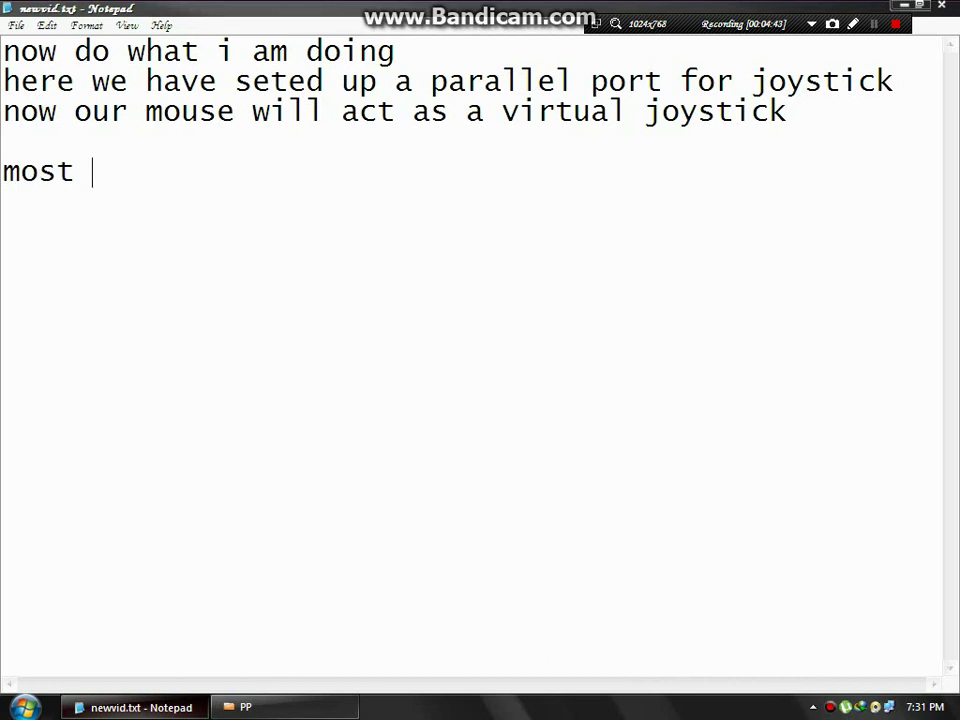
pyautogui.write('of the ')
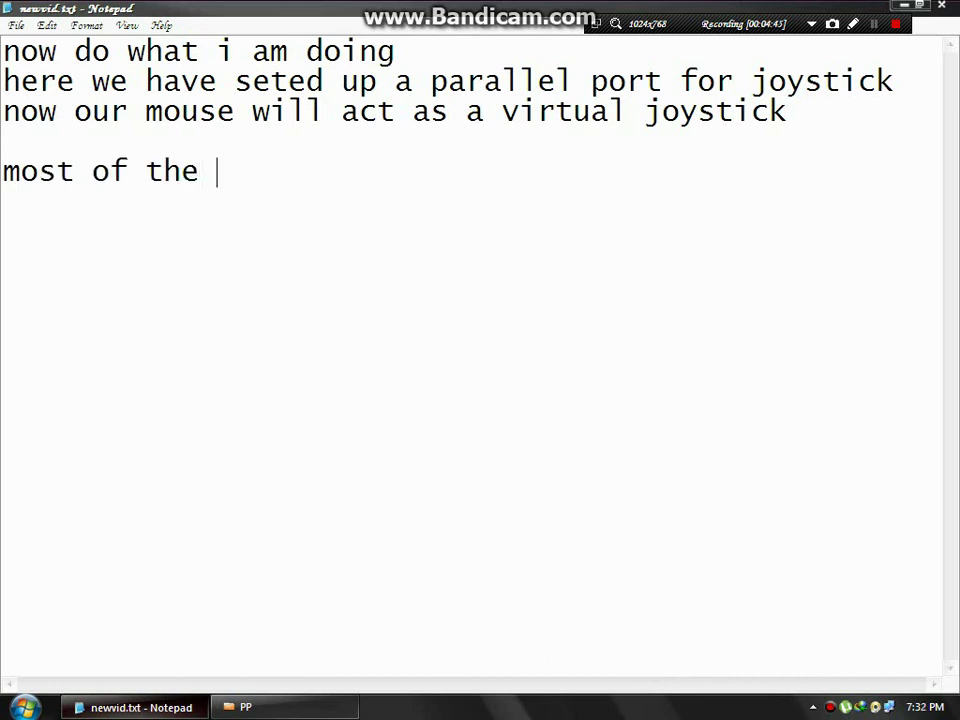
pyautogui.write('games su')
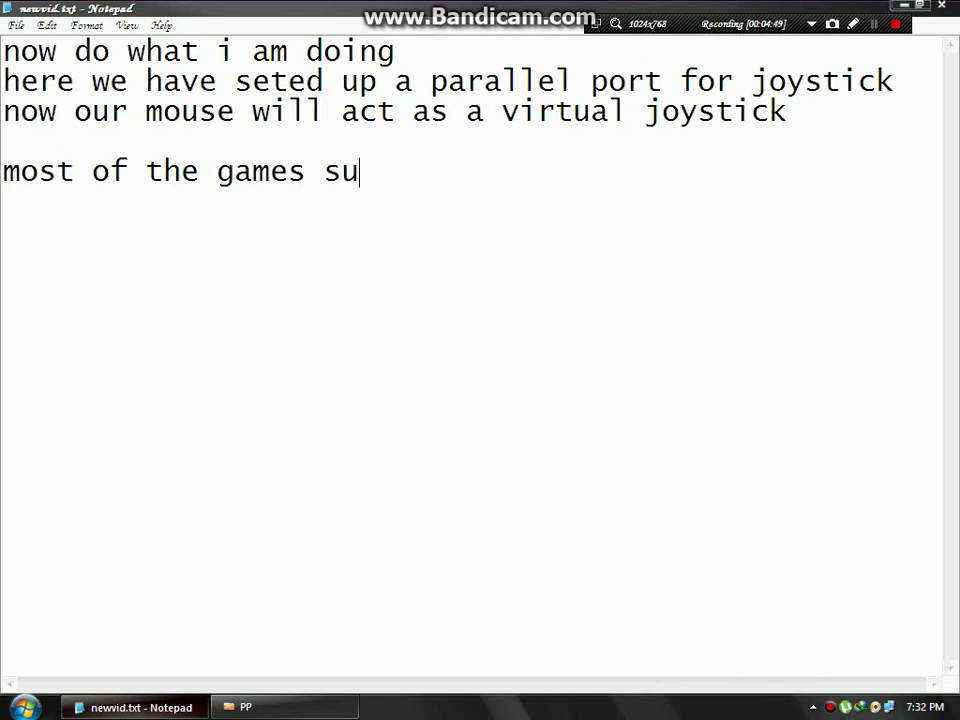
pyautogui.write('pport')
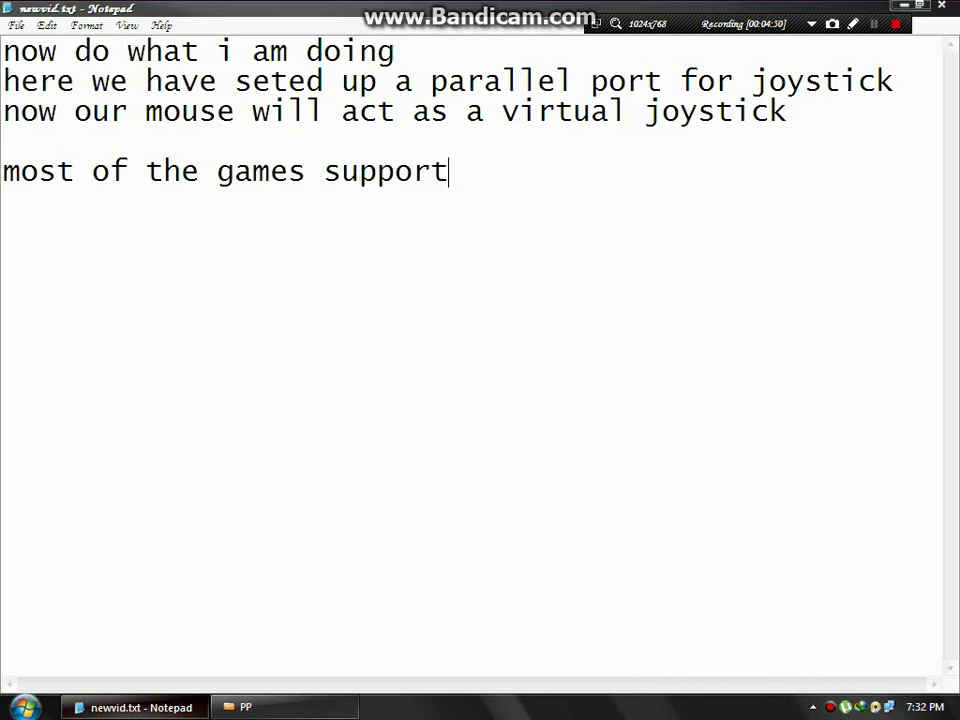
pyautogui.write(' joystick ')
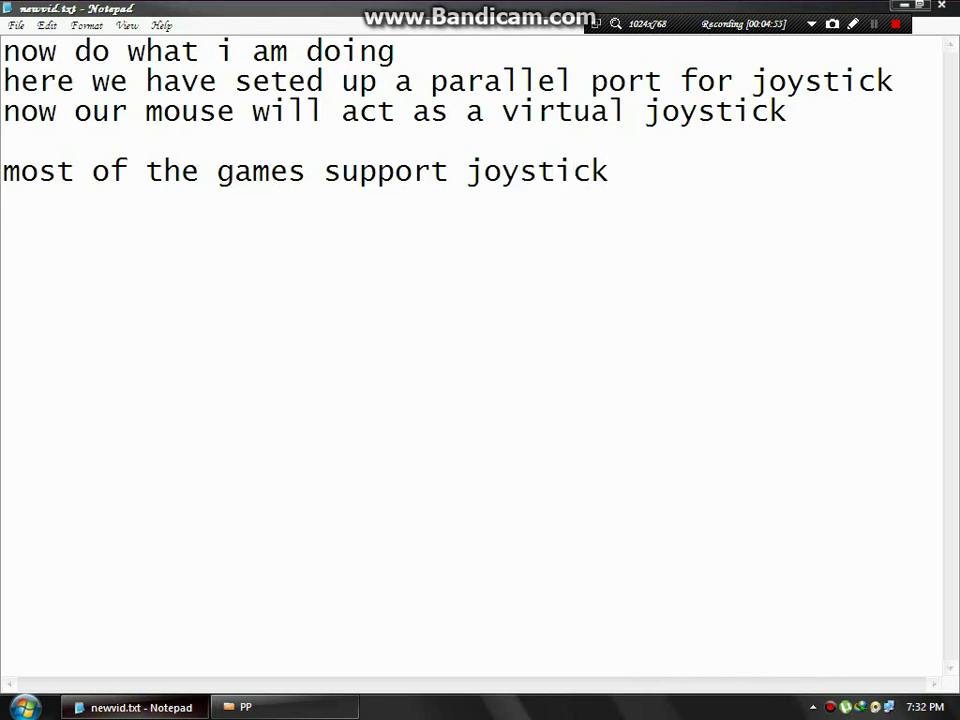
# Write "now i am gonna give you a look that how it works" on the line below.
pyautogui.write(' now i am ')
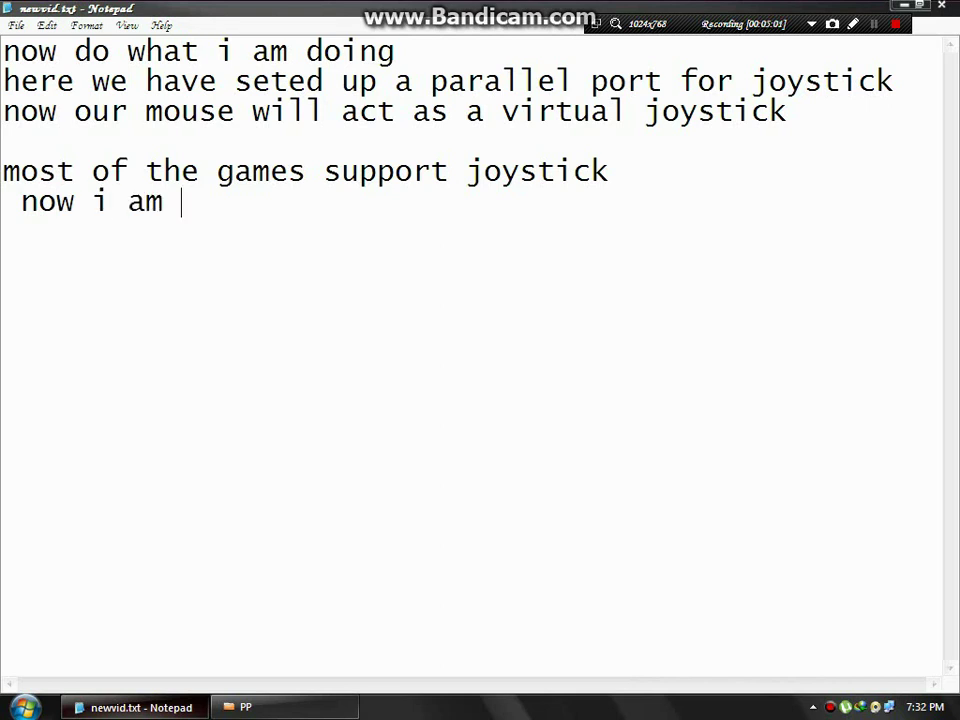
pyautogui.write('gonna g')
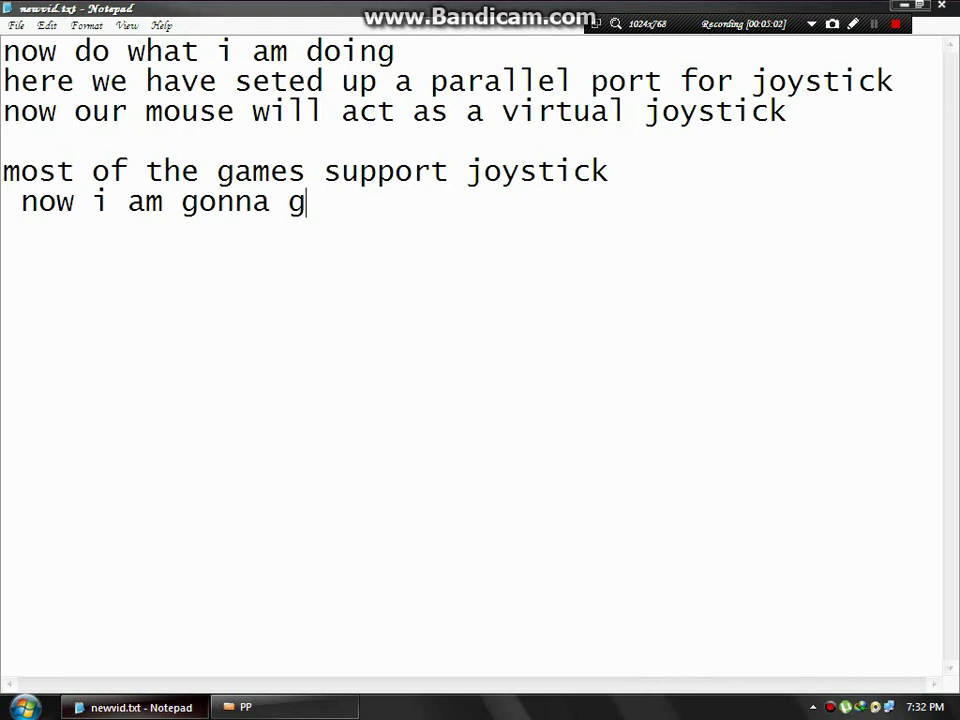
pyautogui.write('ive y')
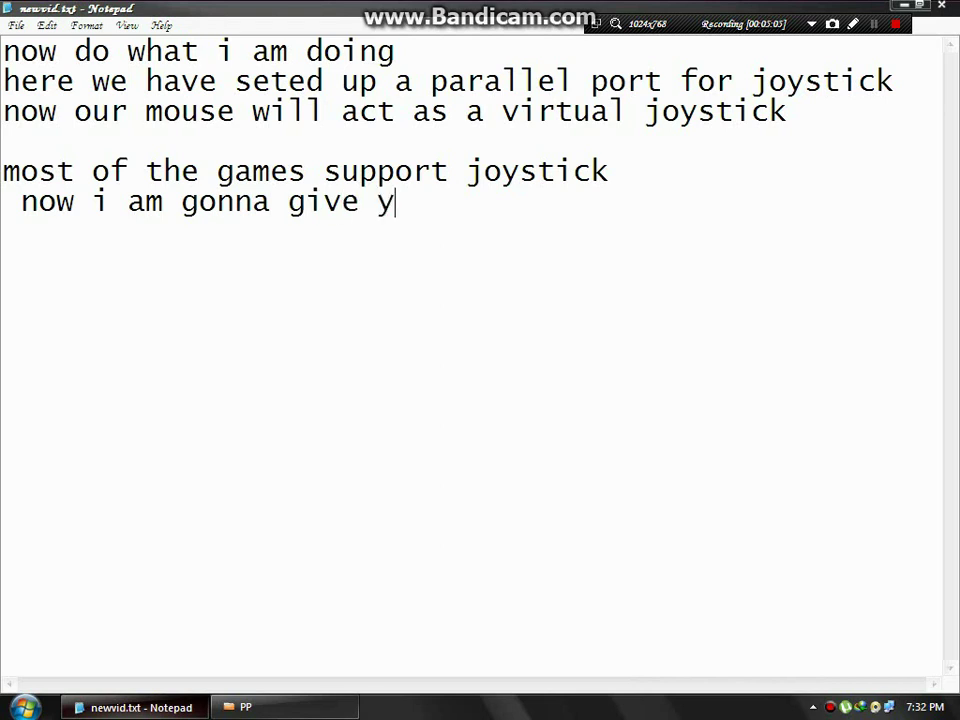
pyautogui.write('ou a look ')
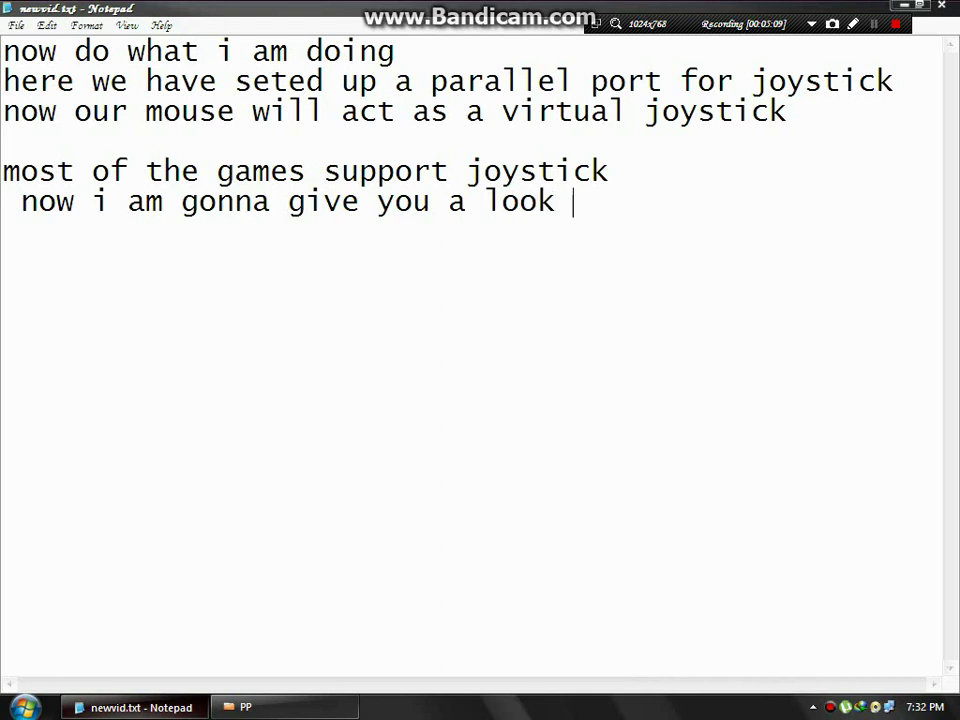
pyautogui.write('tha')
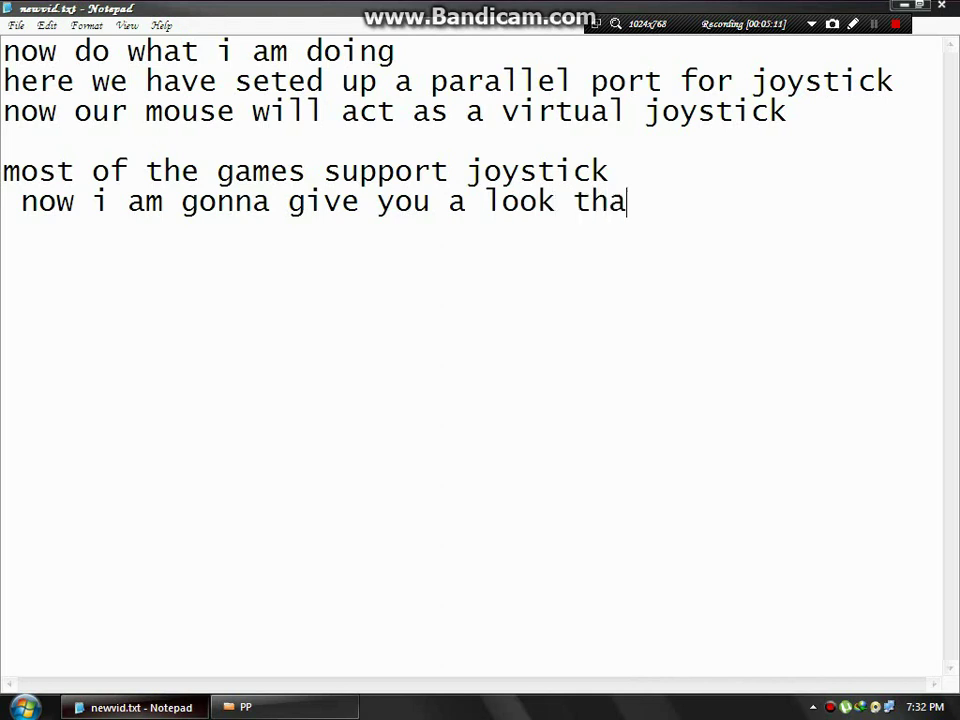
pyautogui.write('t ho')
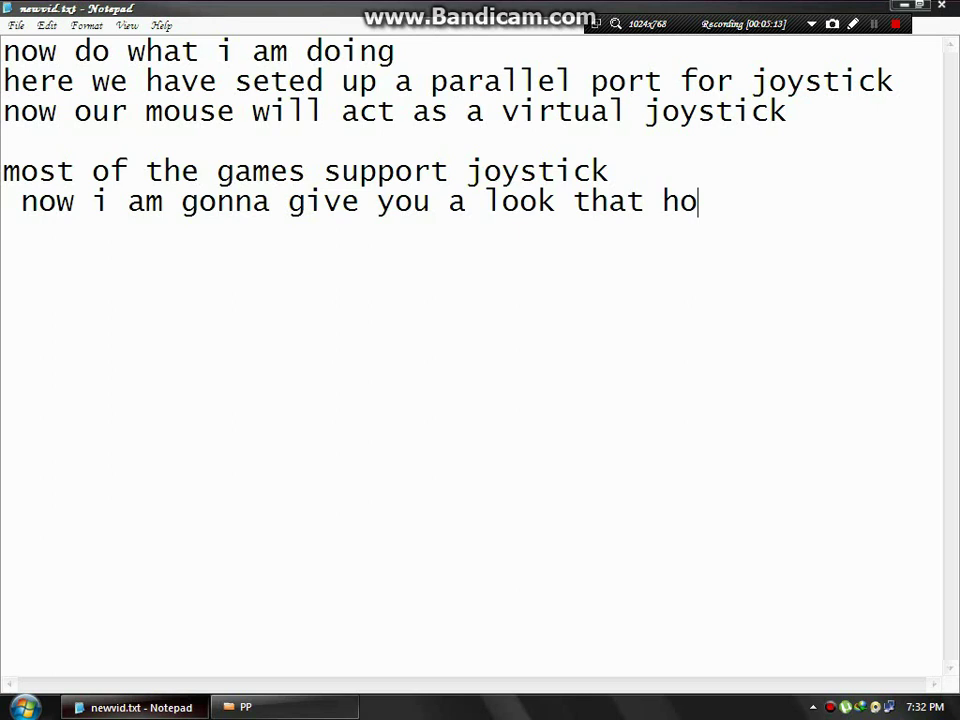
pyautogui.write('w it wo')
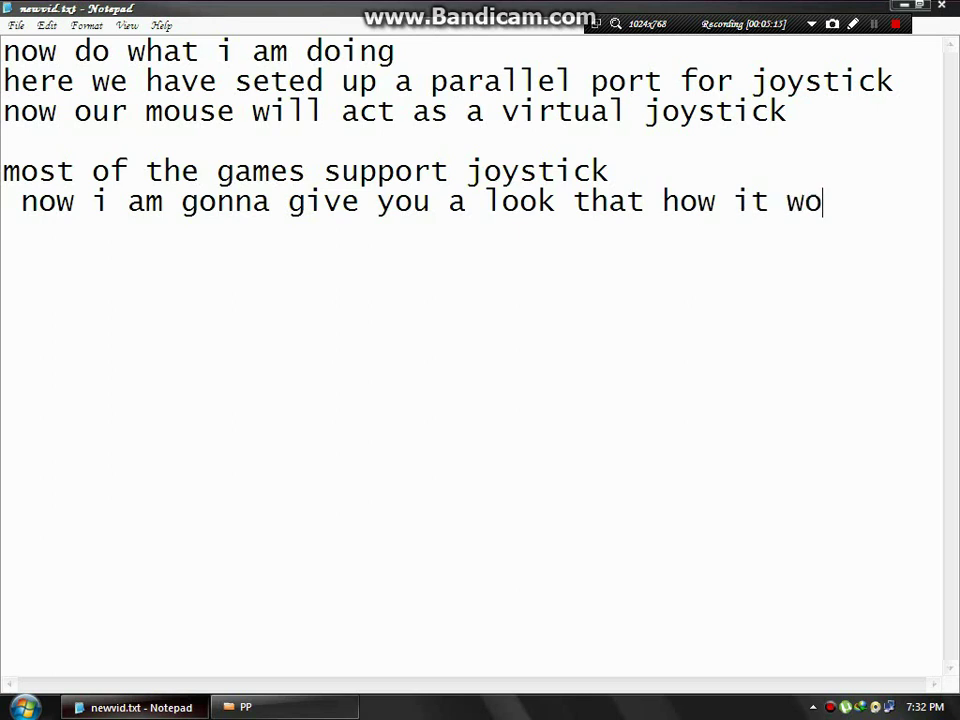
pyautogui.write('rks')
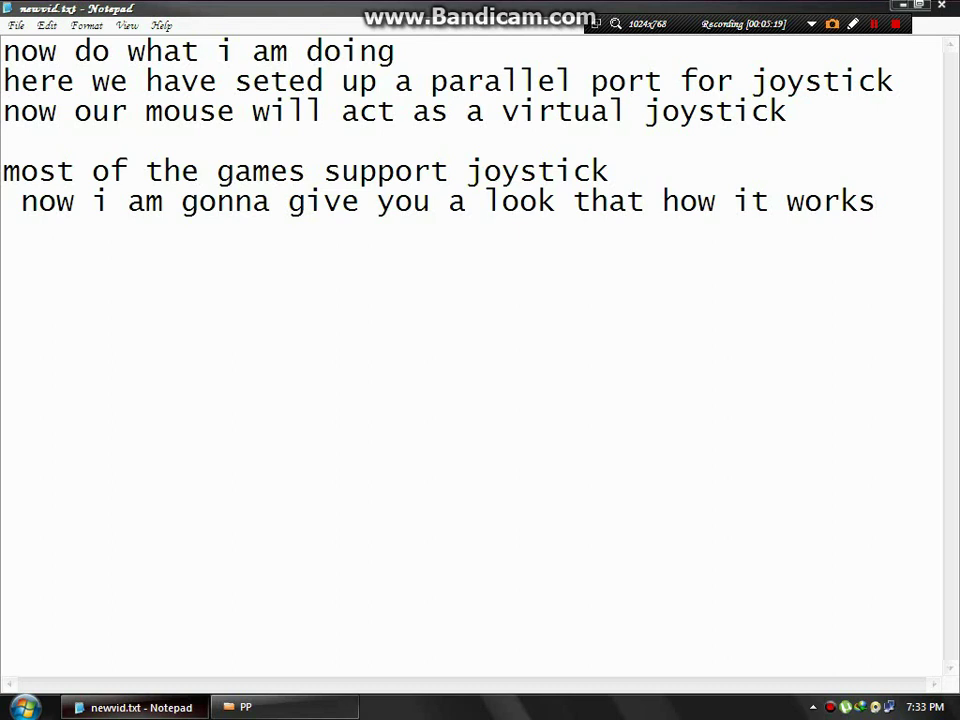
# Leave a blank line and finish the note with "now follow my steps".
pyautogui.press('Return')
pyautogui.press('Return')
pyautogui.write('now ')
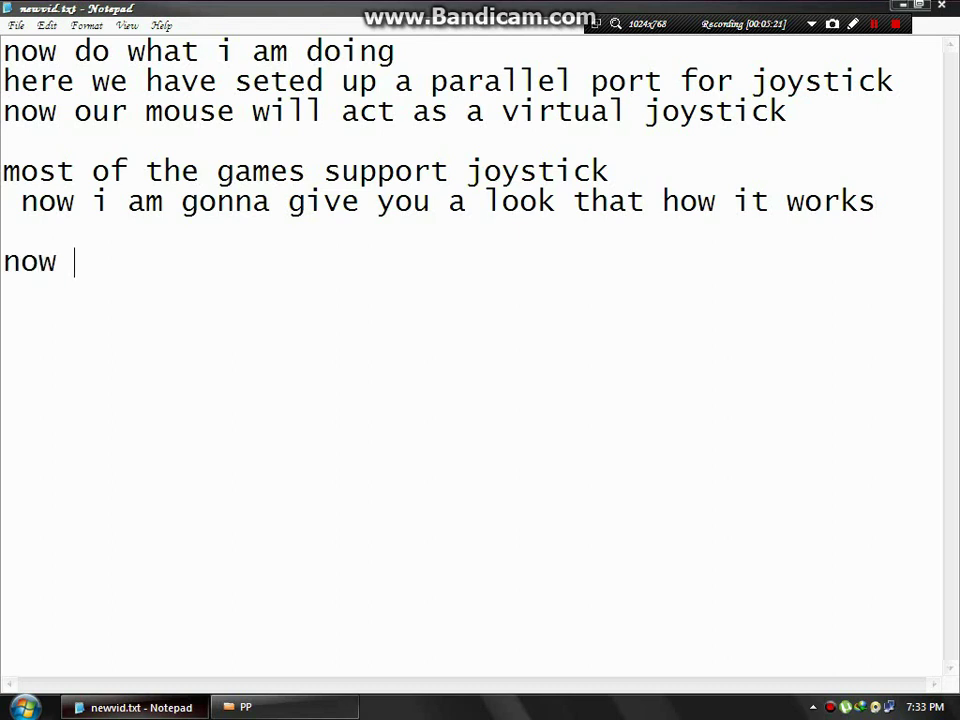
pyautogui.write('follow m')
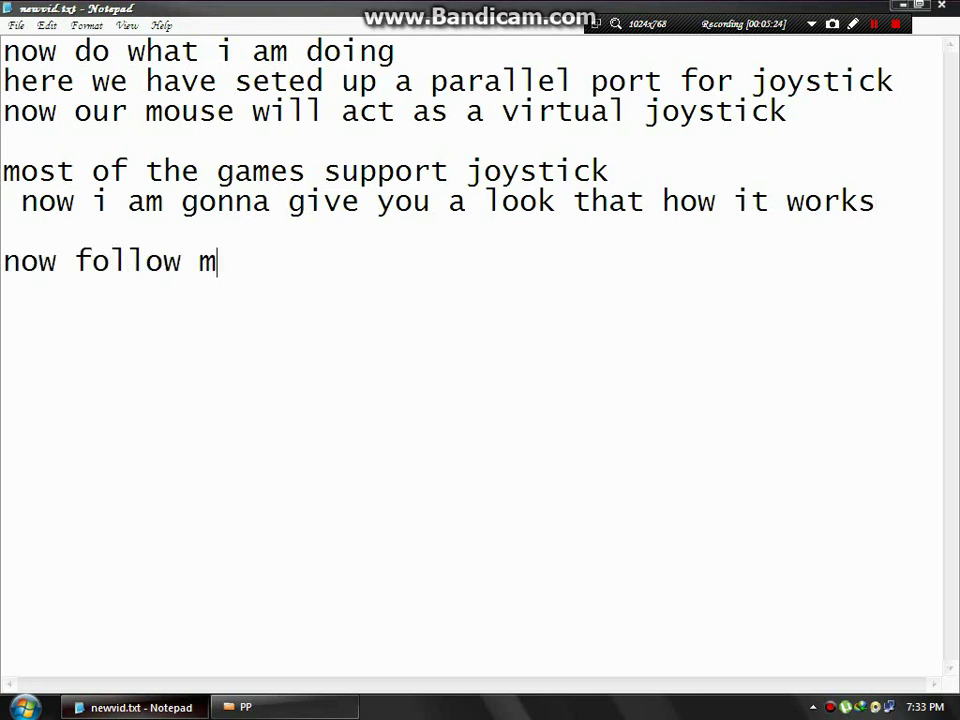
pyautogui.write('y steps')
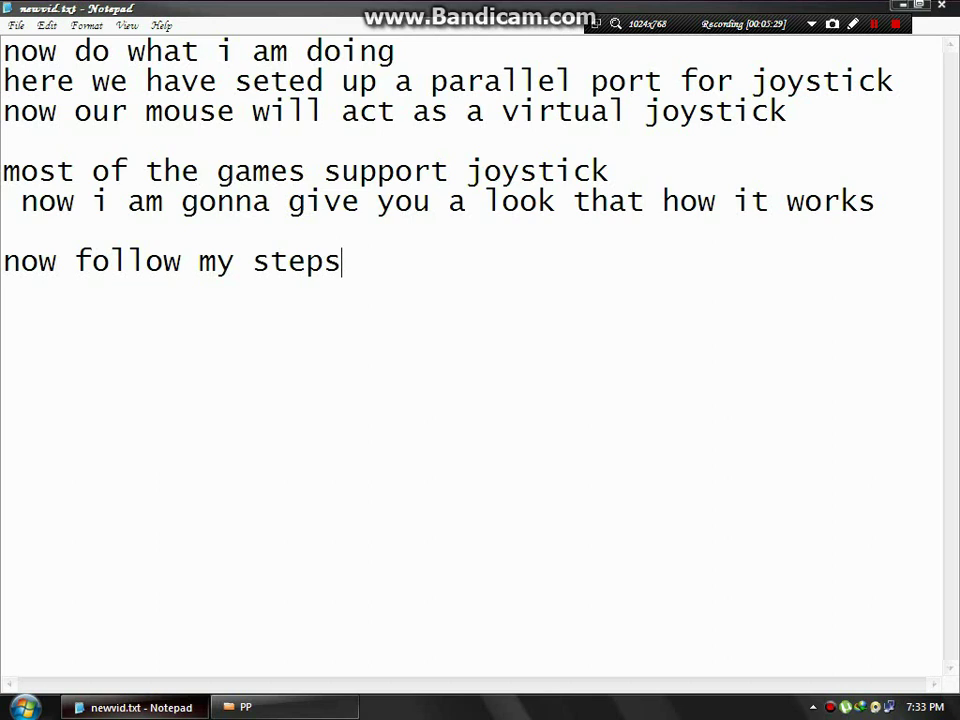
# Launch the Mouse joystick program from the PPJoy Joystick Driver's Virtual Joysticks group.
pyautogui.click(24, 707)
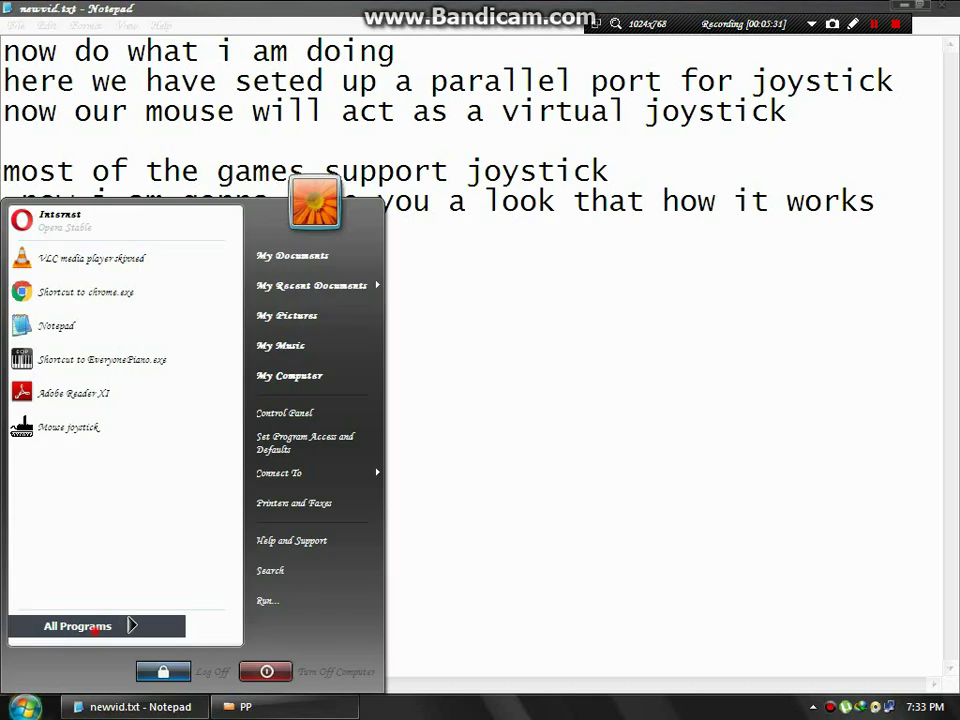
pyautogui.click(100, 626)
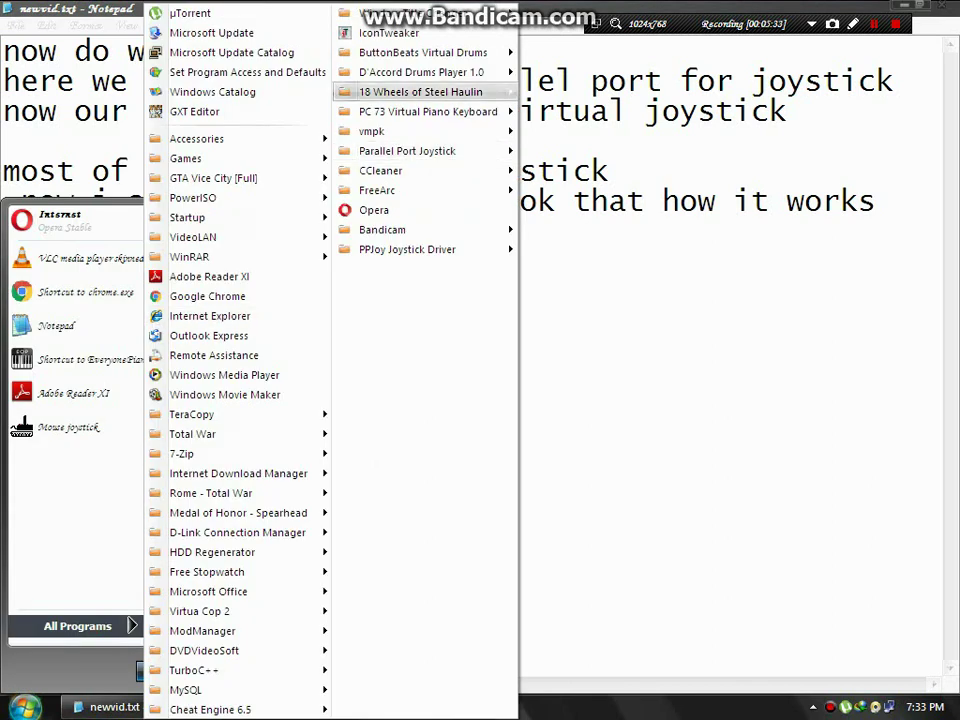
pyautogui.moveTo(407, 249)
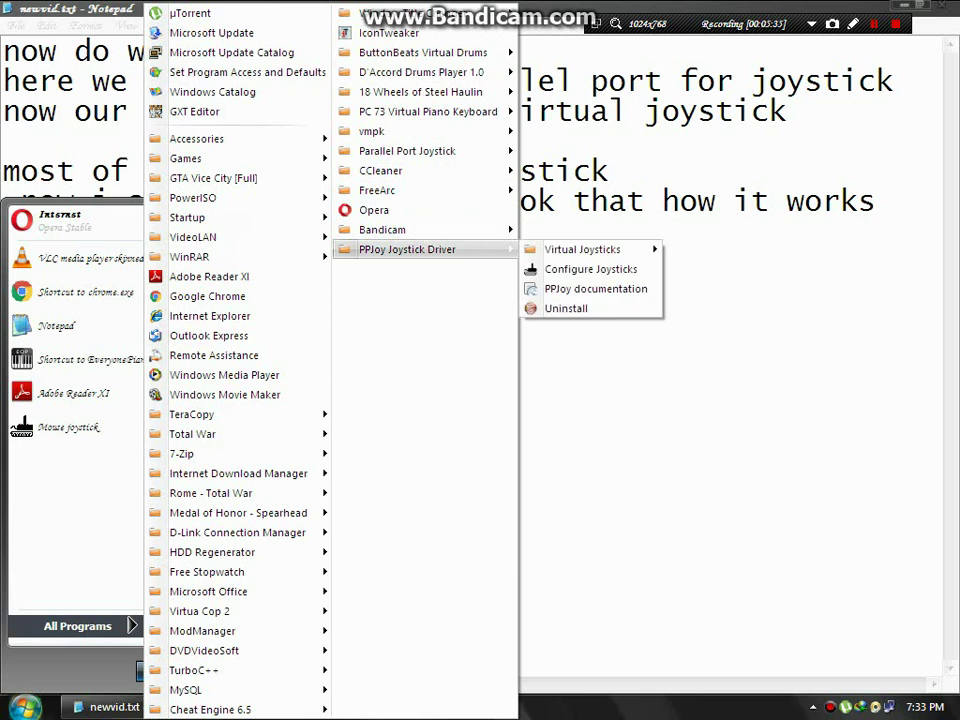
pyautogui.moveTo(582, 249)
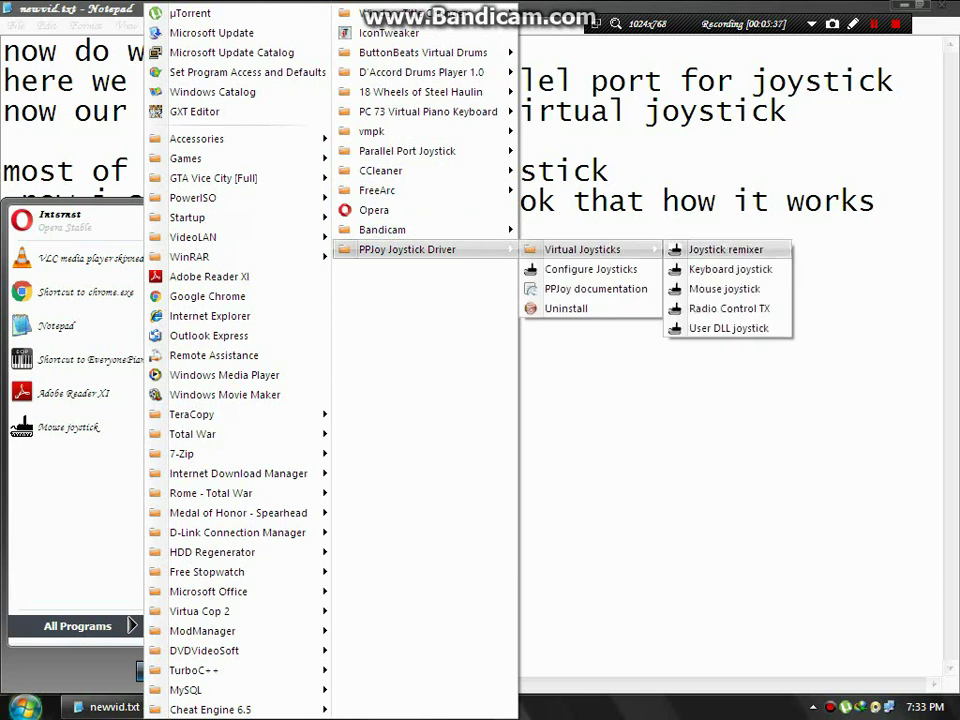
pyautogui.click(705, 288)
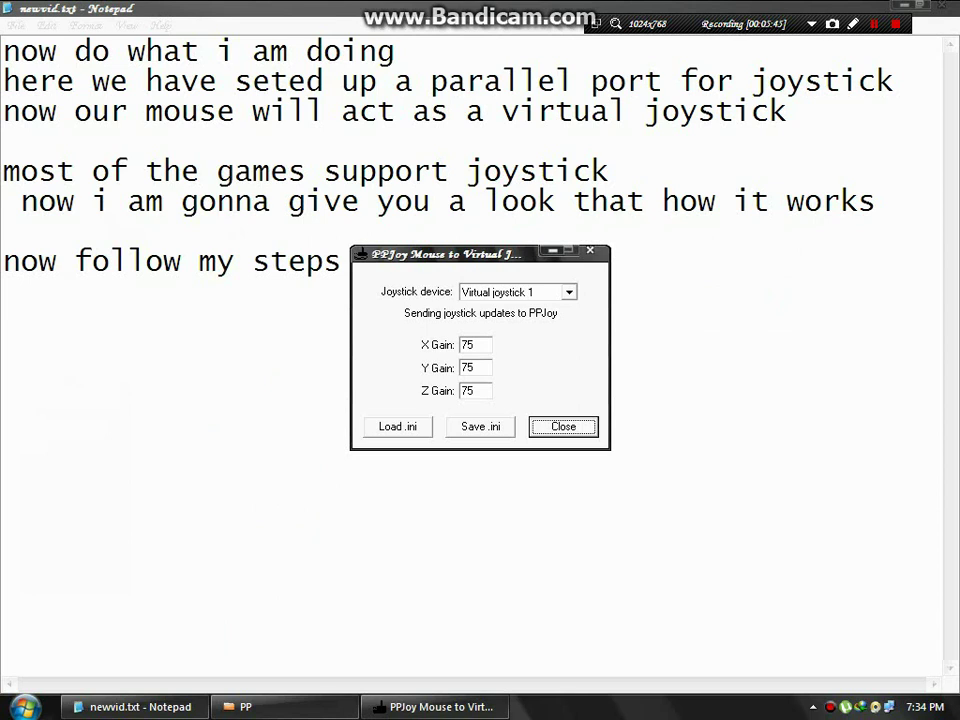
# Switch back to the Notepad note, leave a blank line and write "keep this mouse joystick open".
pyautogui.doubleClick(222, 261)
pyautogui.click(411, 281)
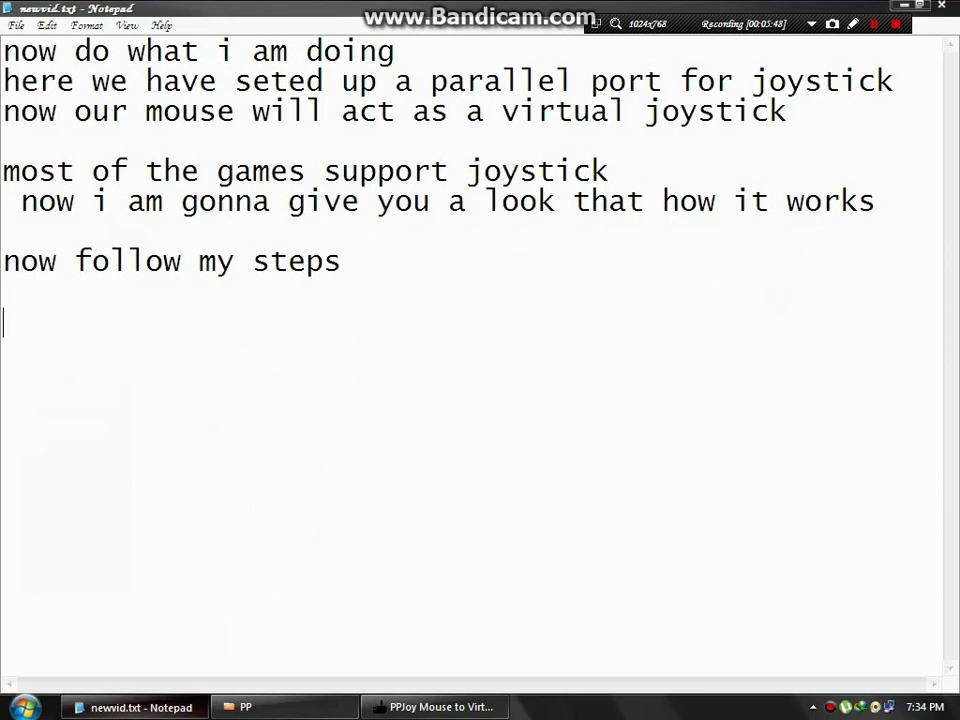
pyautogui.write('keep ')
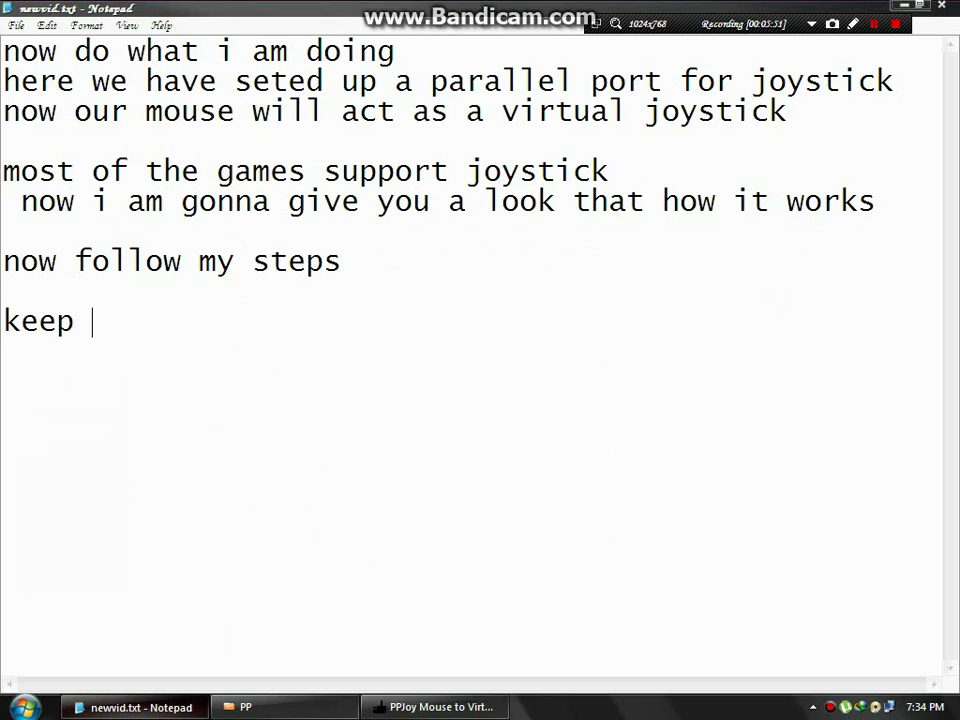
pyautogui.write('this mo')
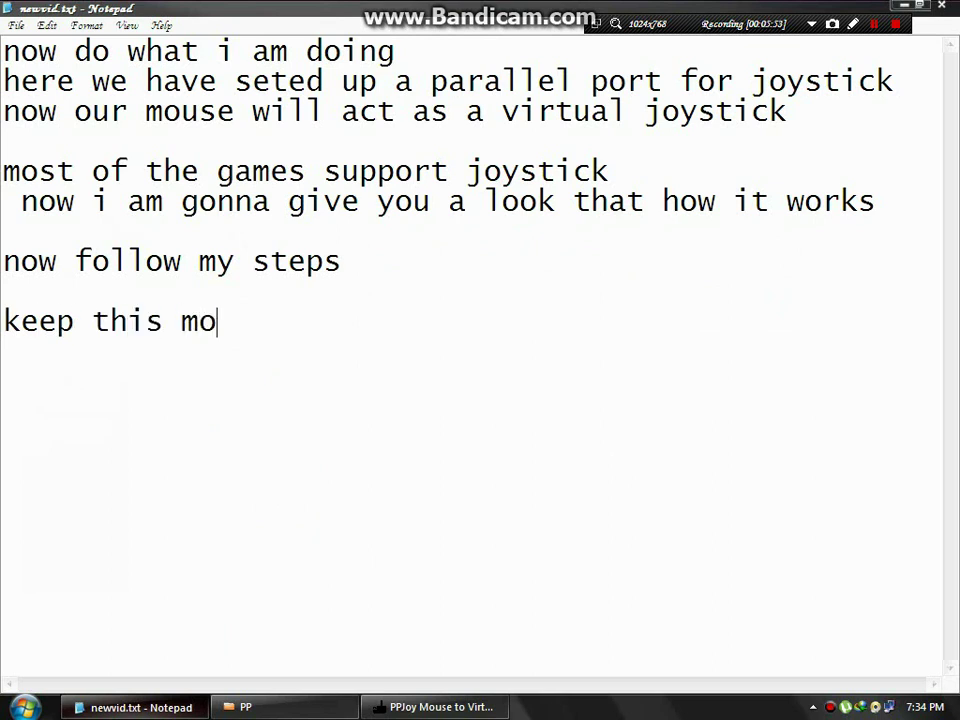
pyautogui.write('use j')
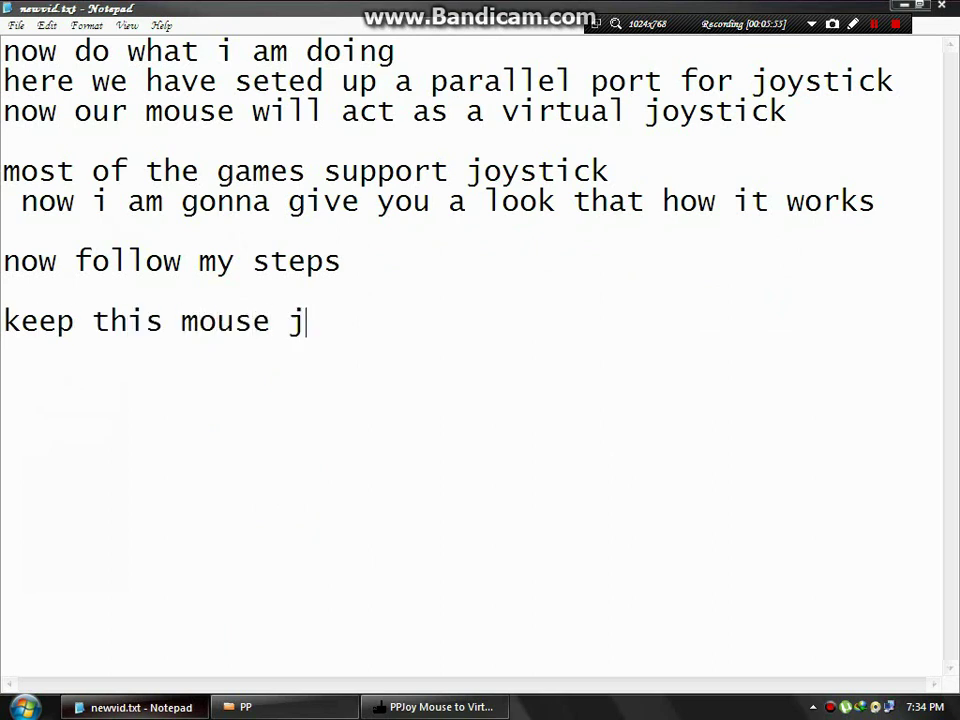
pyautogui.write('oysti')
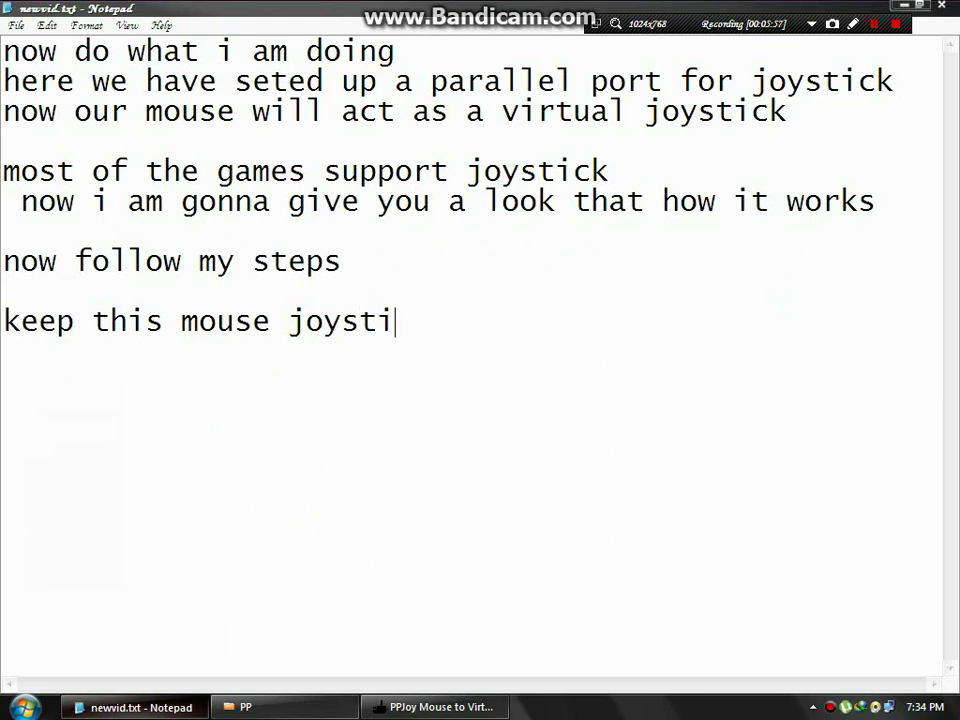
pyautogui.write('ck open')
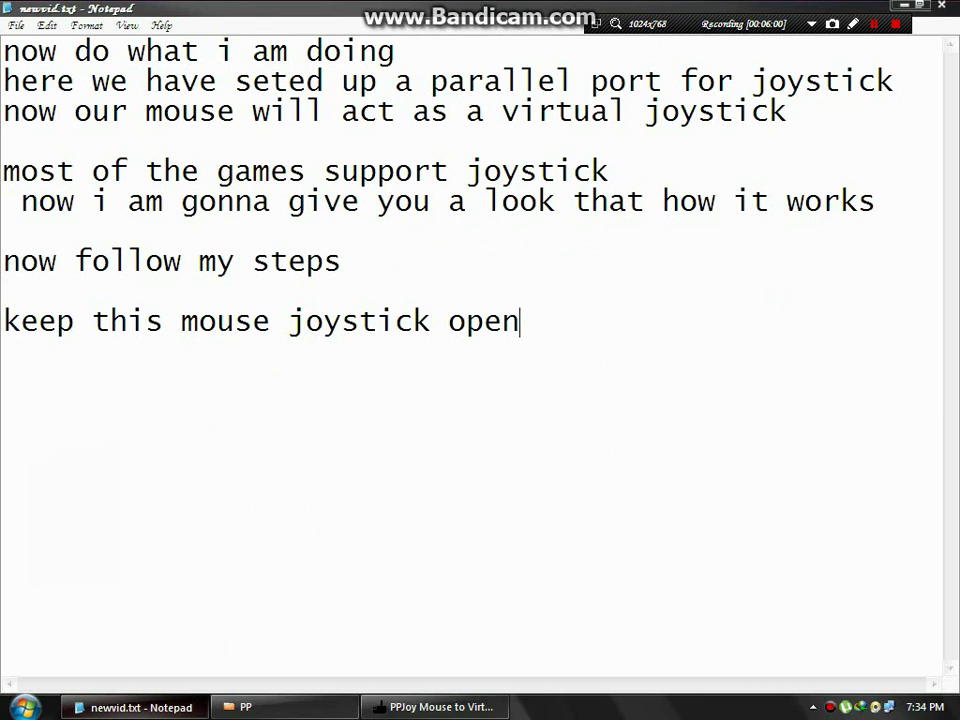
# Test the axes of PPJoy Virtual Joystick 1 in the Control Panel's Game Controllers properties, and close the windows.
pyautogui.click(24, 707)
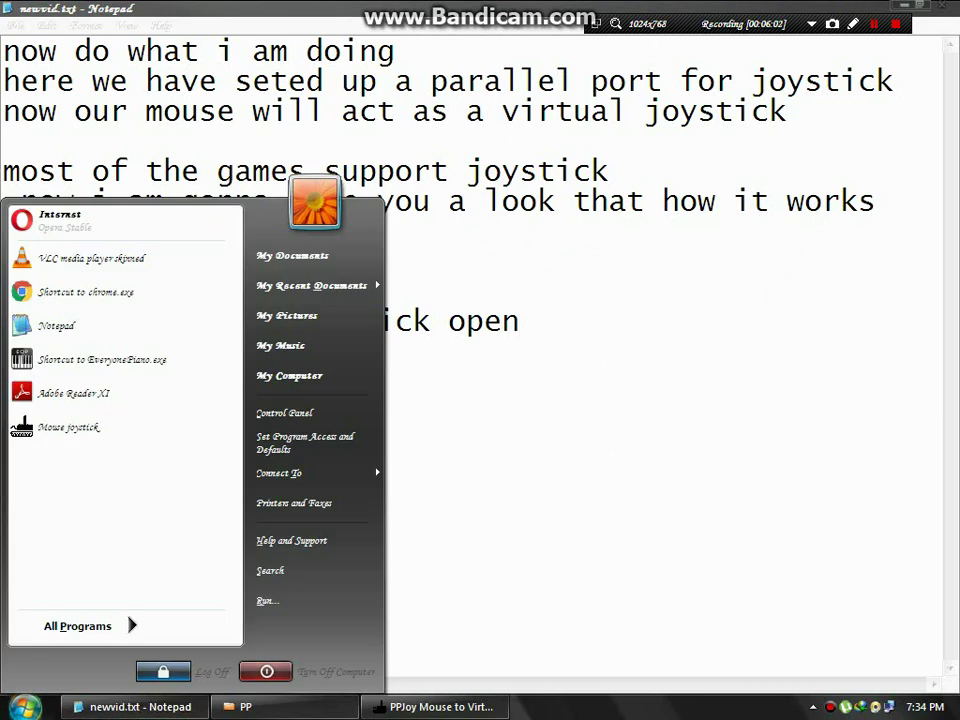
pyautogui.click(290, 412)
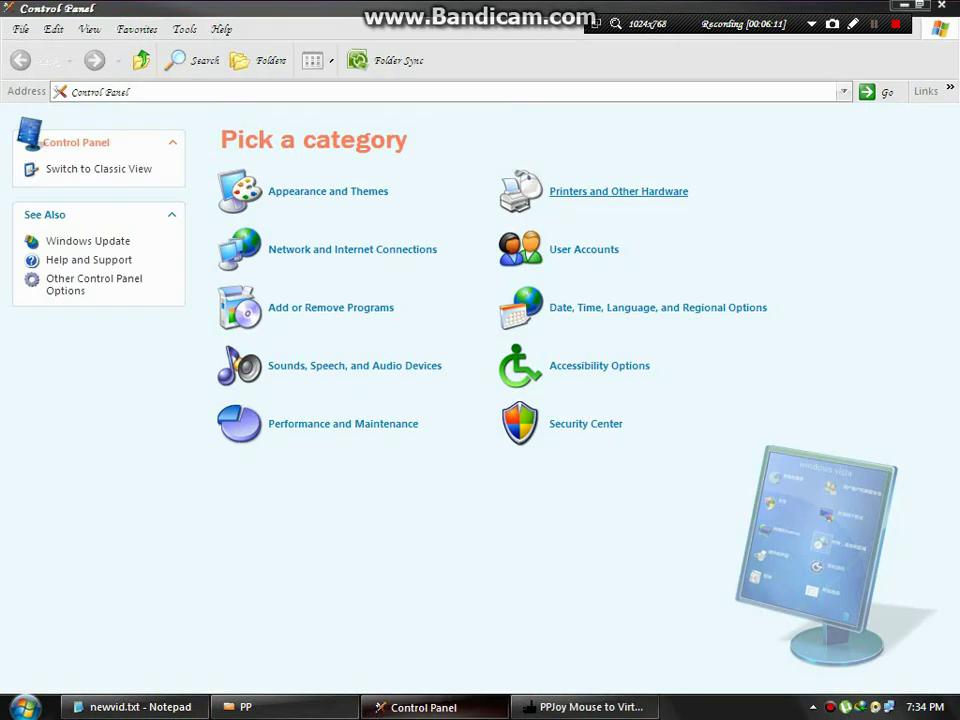
pyautogui.click(568, 190)
pyautogui.click(296, 337)
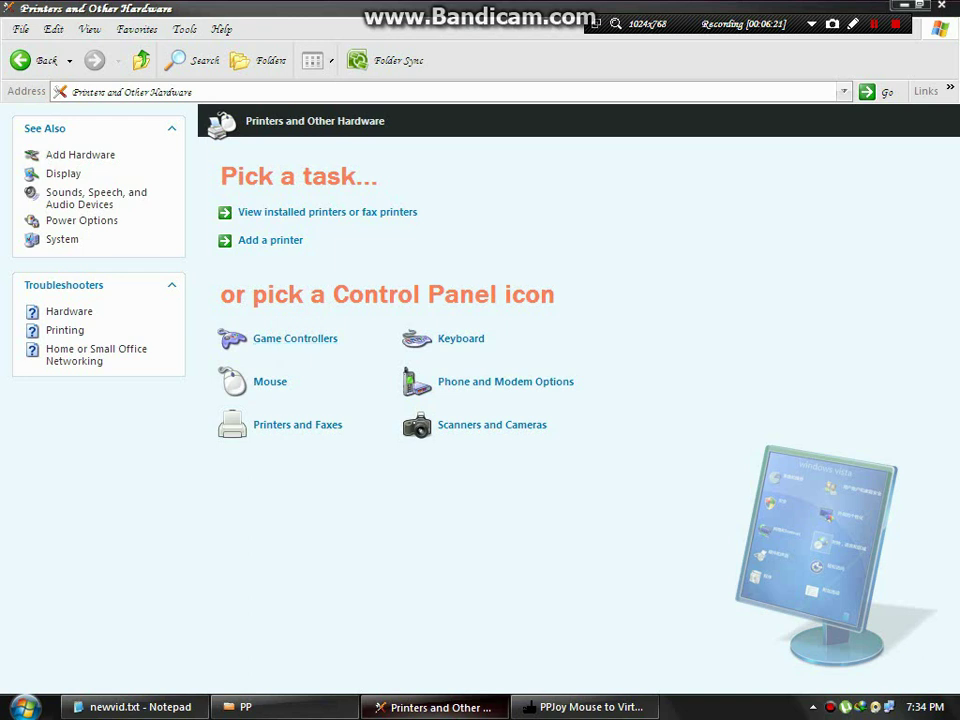
pyautogui.click(296, 338)
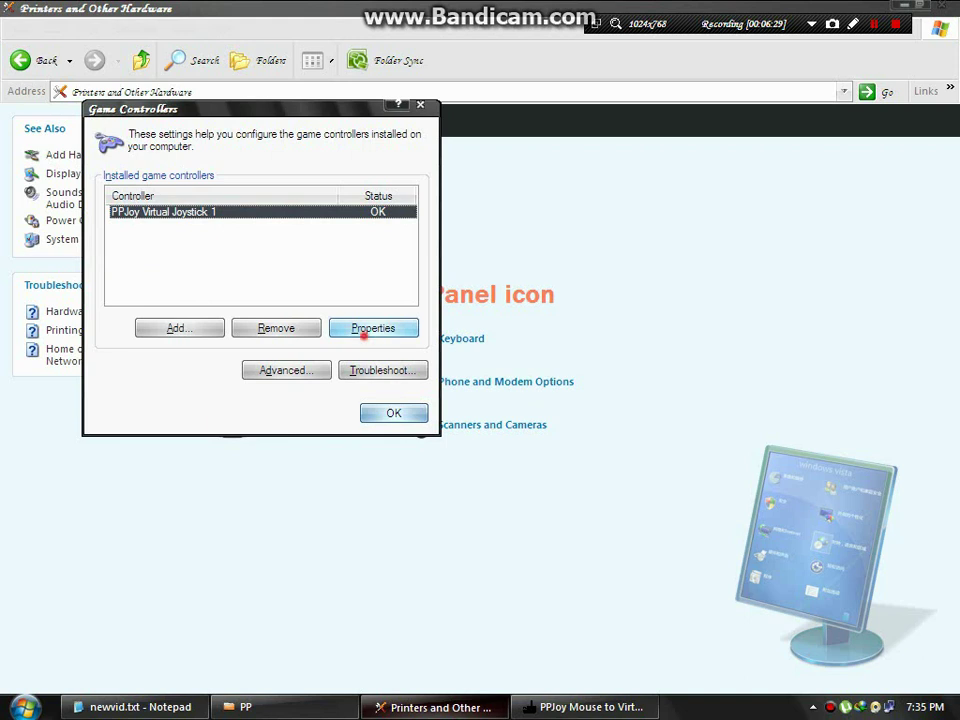
pyautogui.click(373, 328)
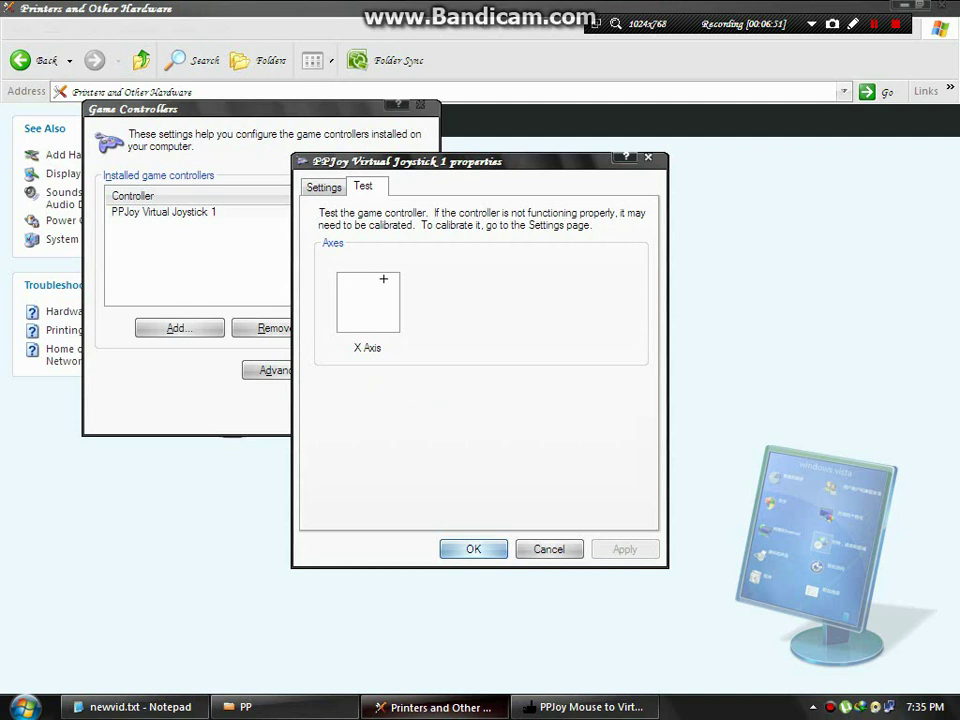
pyautogui.click(478, 551)
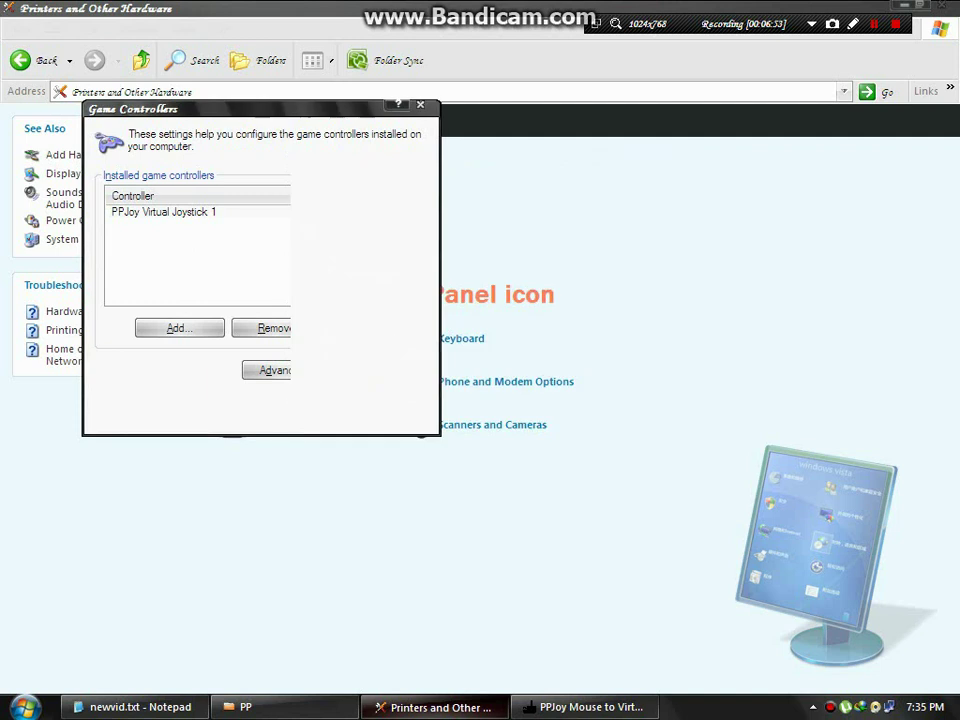
pyautogui.click(378, 411)
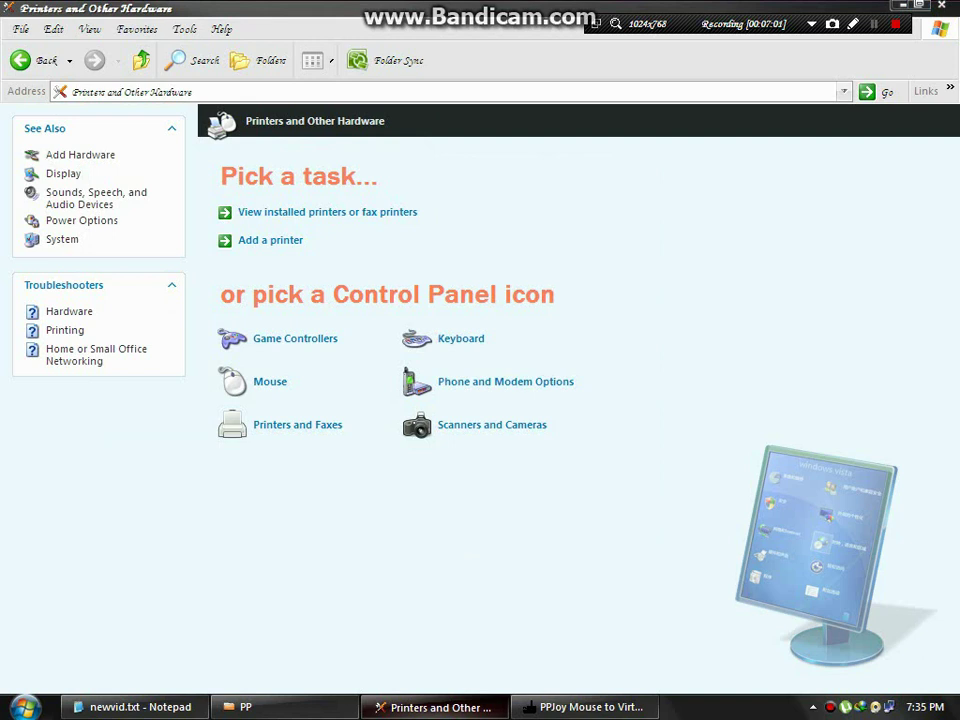
pyautogui.hotkey('alt', 'F4')
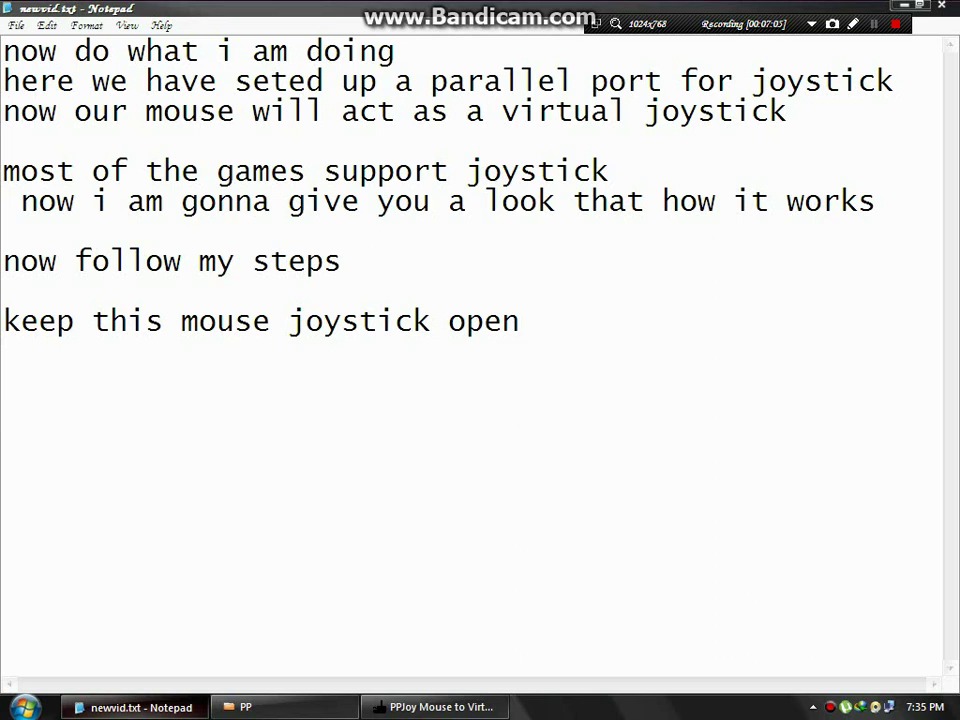
# Leave a blank line in the note and write "i was waving my mouse and", followed by a line break.
pyautogui.write('i was w')
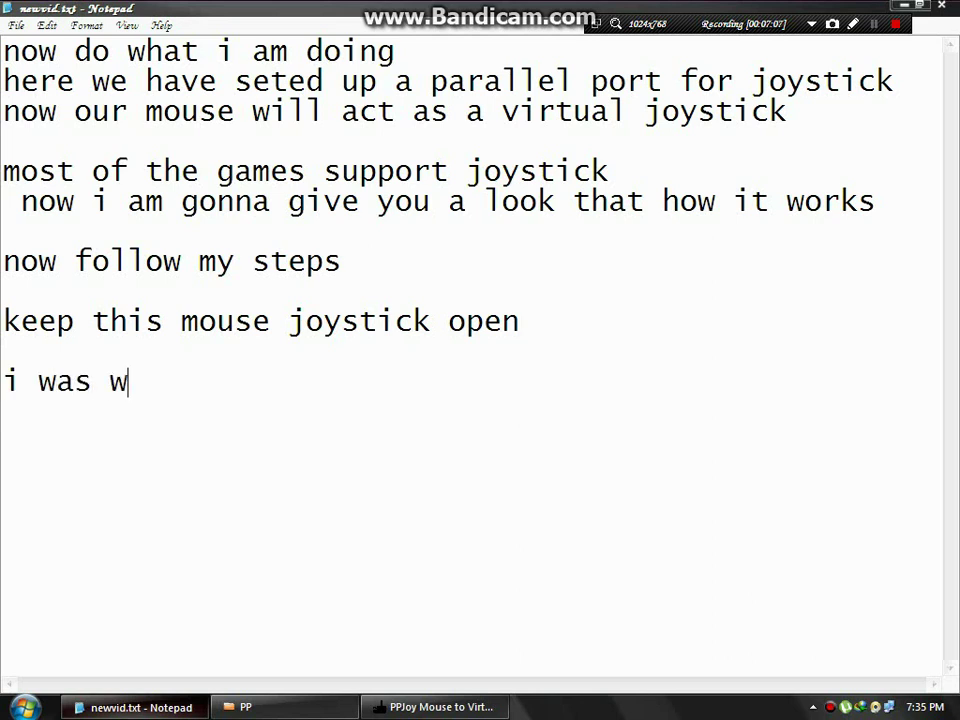
pyautogui.write('aving ')
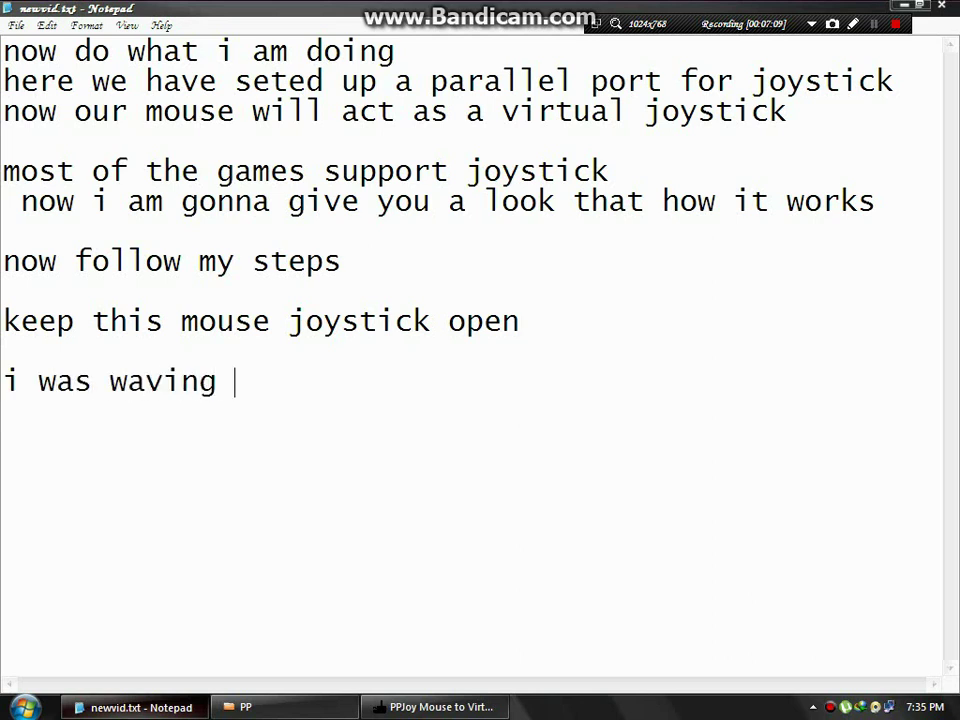
pyautogui.write('my m')
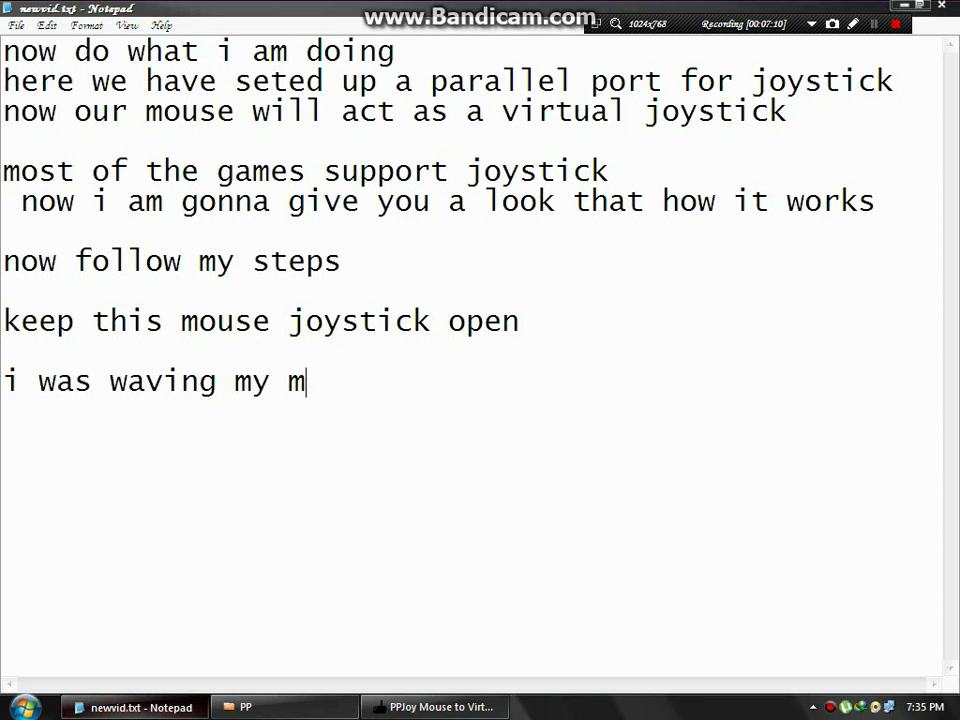
pyautogui.write('ouse ')
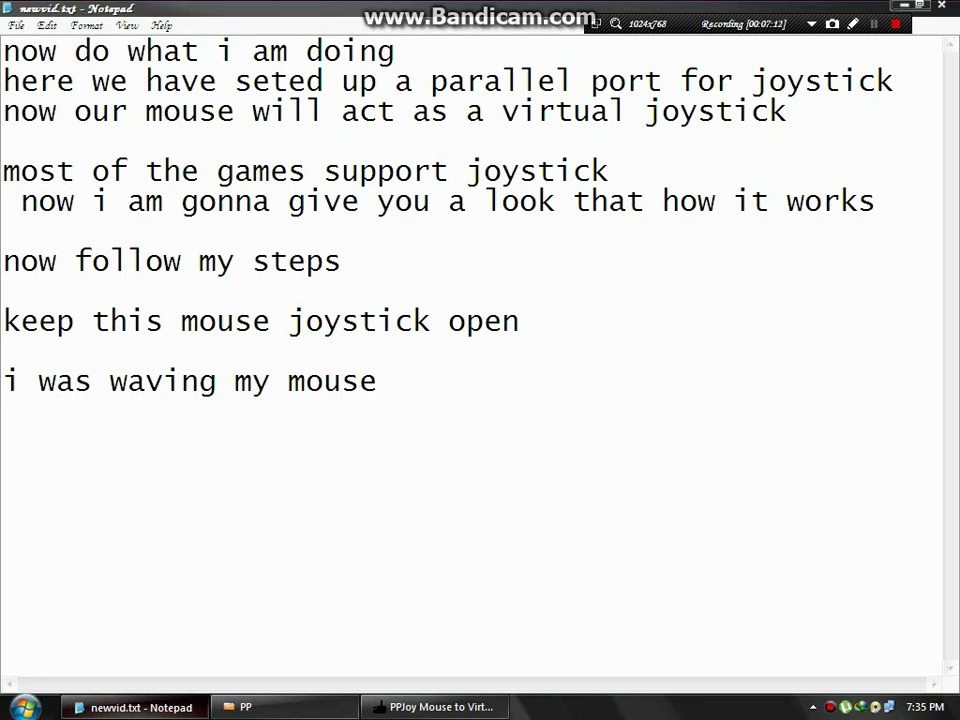
pyautogui.write('and')
pyautogui.press('Return')
# Continue the sentence on the new line with "the virtual game controller was responsing".
pyautogui.write('t')
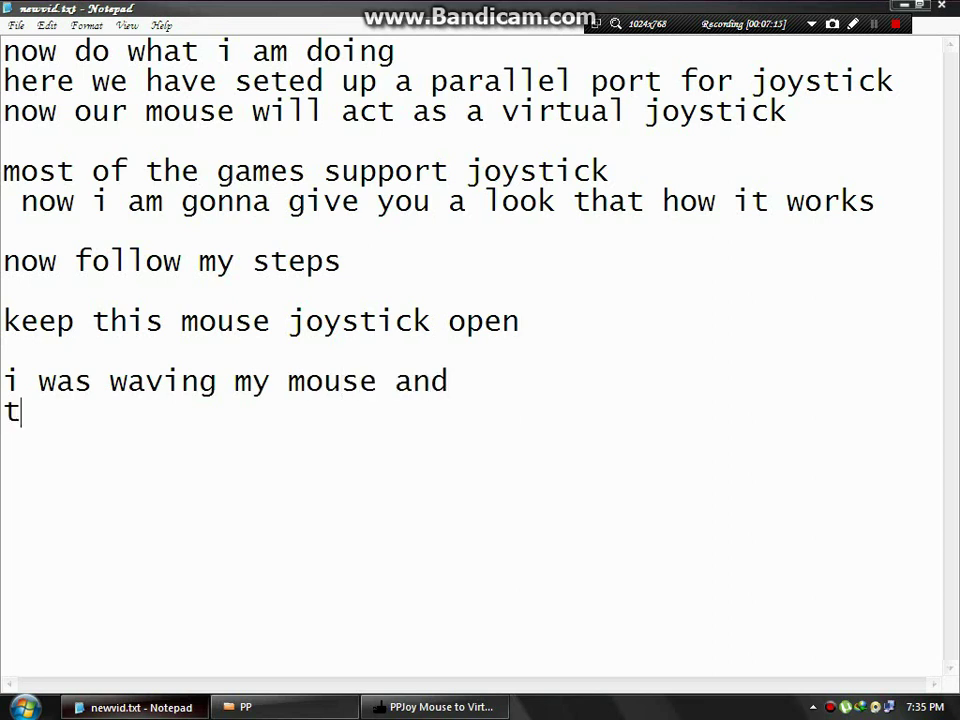
pyautogui.write('he v')
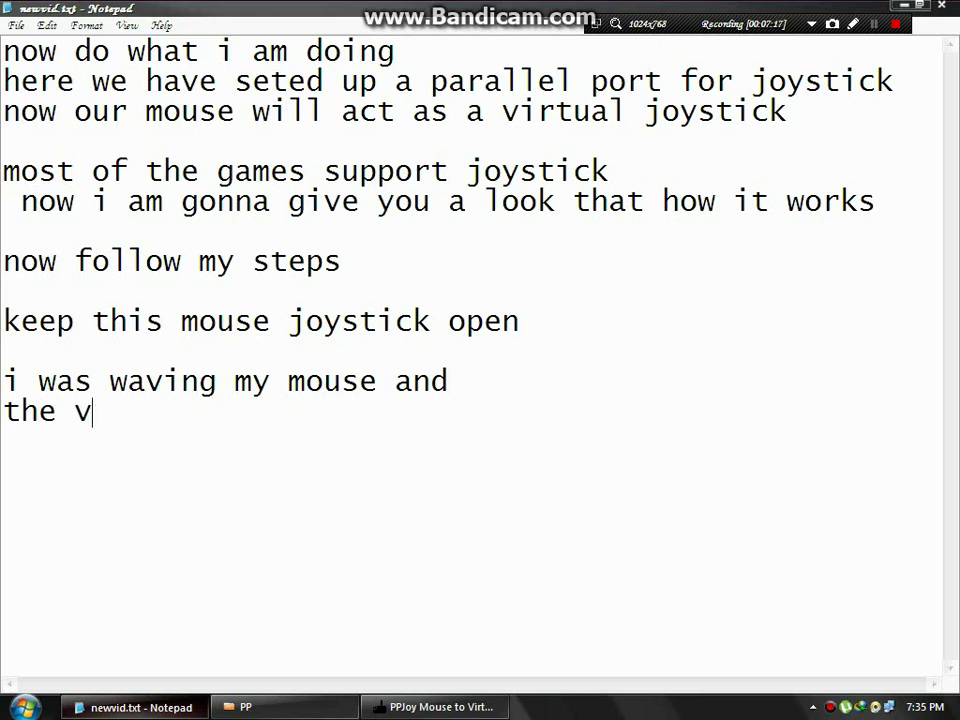
pyautogui.write('irtual ')
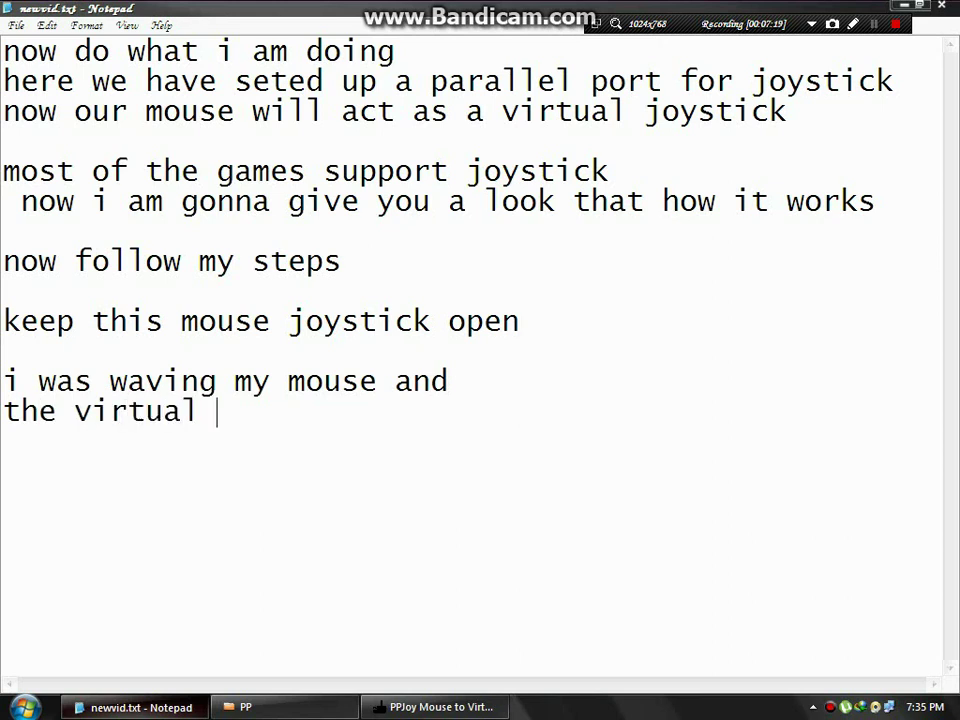
pyautogui.write('game ')
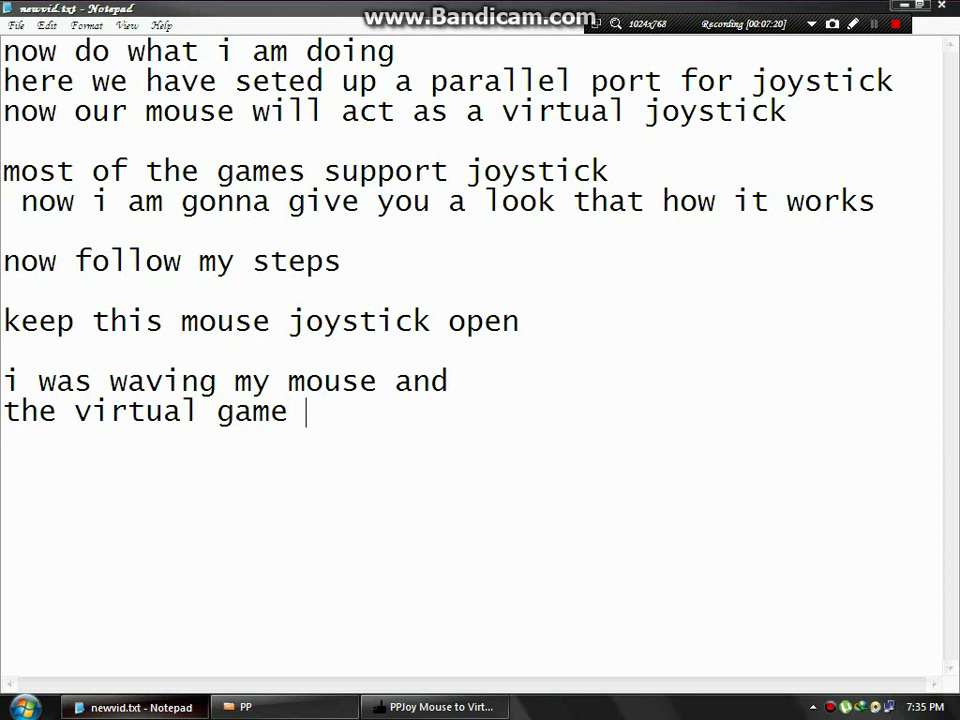
pyautogui.write('cont')
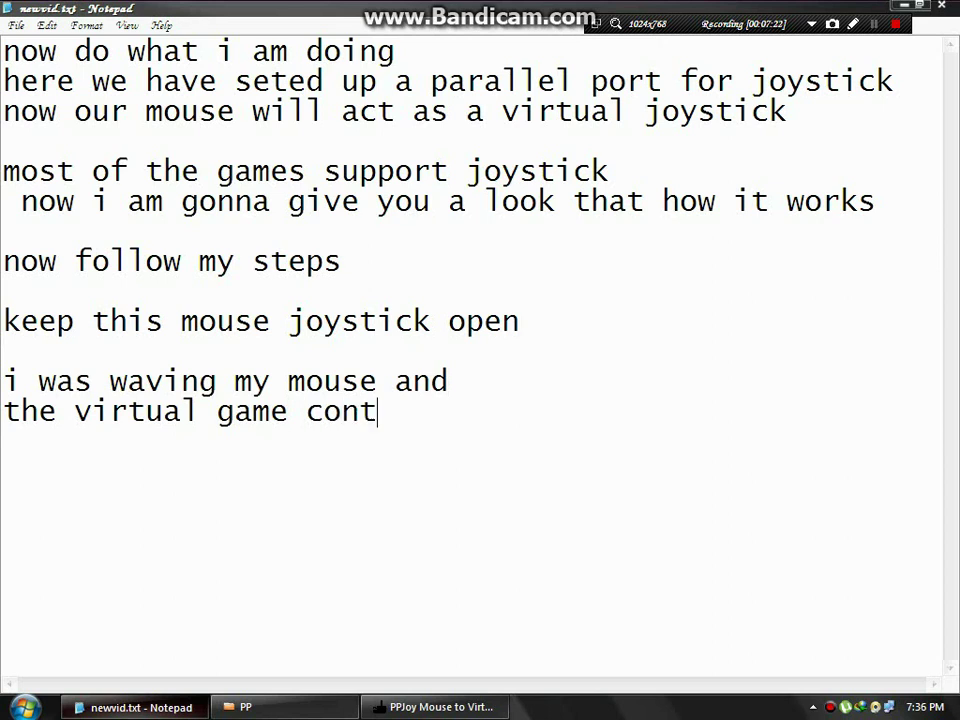
pyautogui.write('roller ')
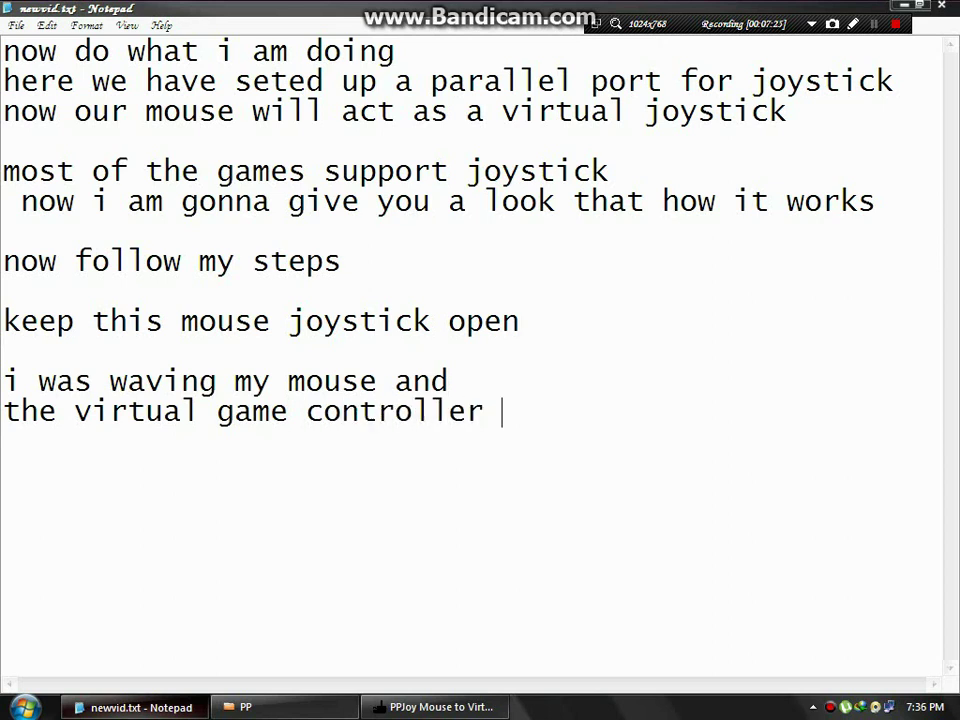
pyautogui.write('was res')
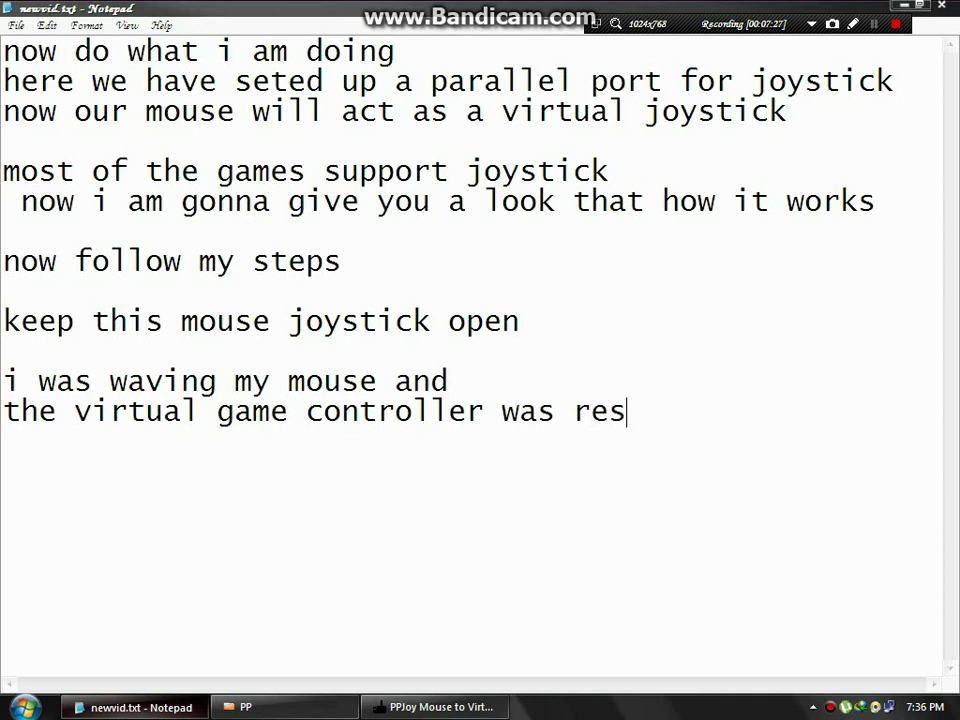
pyautogui.write('ponsing')
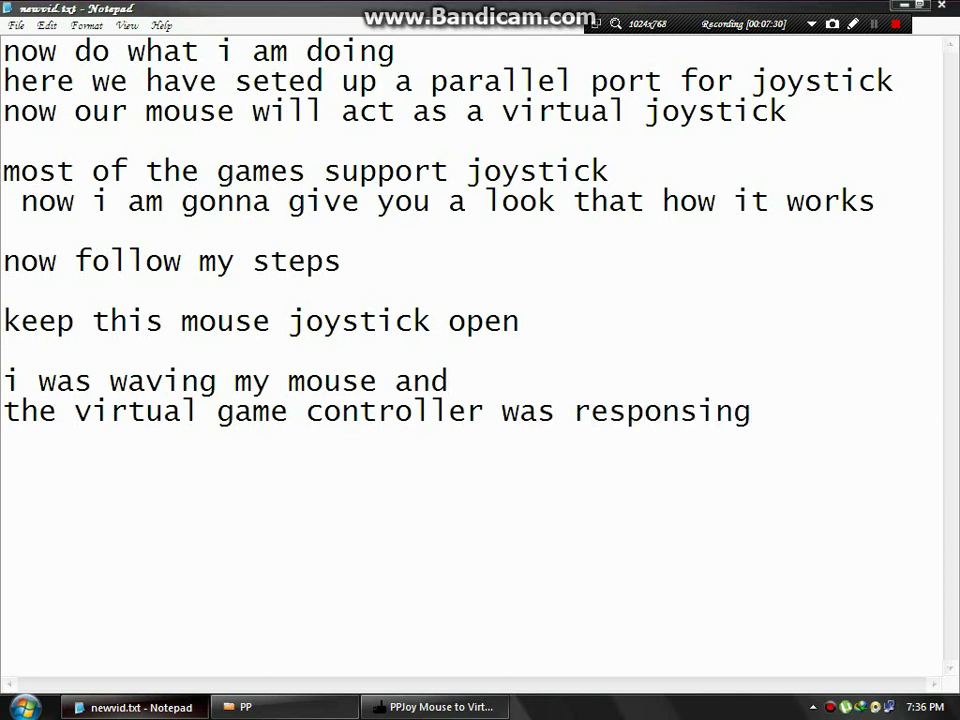
# Leave a blank line and write "so you are done" in the note.
pyautogui.press('Return')
pyautogui.press('Return')
pyautogui.write('so you ar')
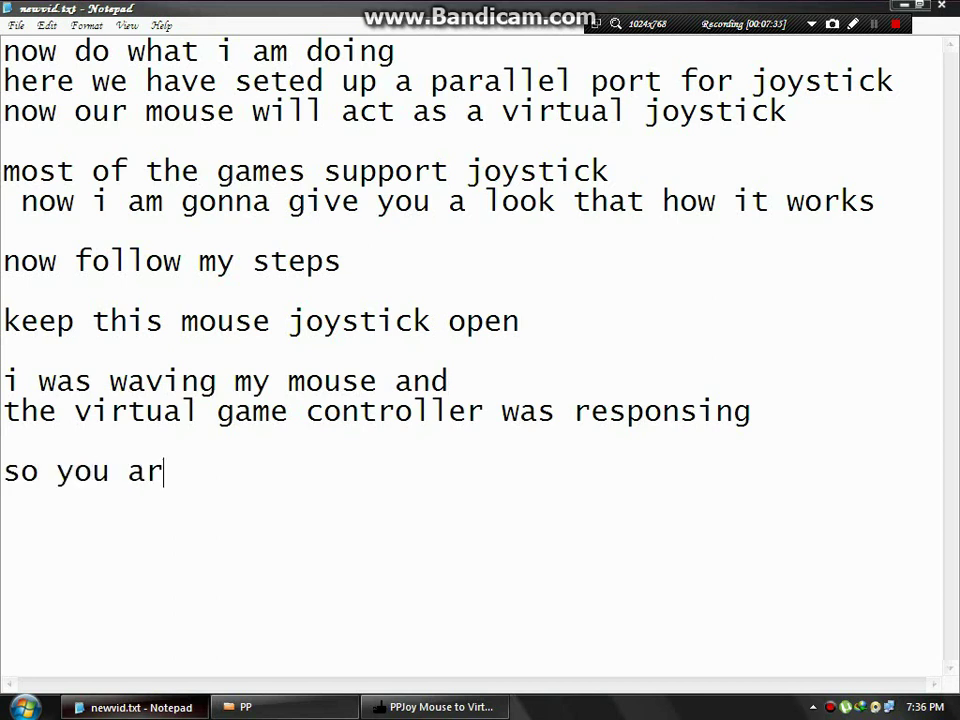
pyautogui.write('e done')
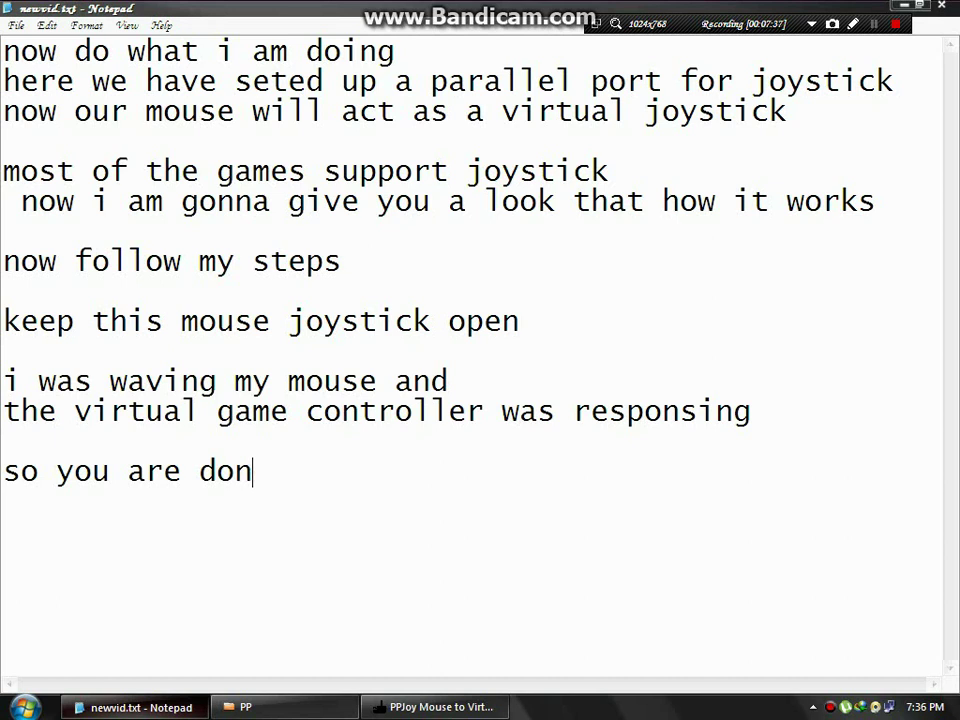
# Leave another blank line and write "go to your game and enjoy" in the note.
pyautogui.press('Return')
pyautogui.press('Return')
pyautogui.write('go to ')
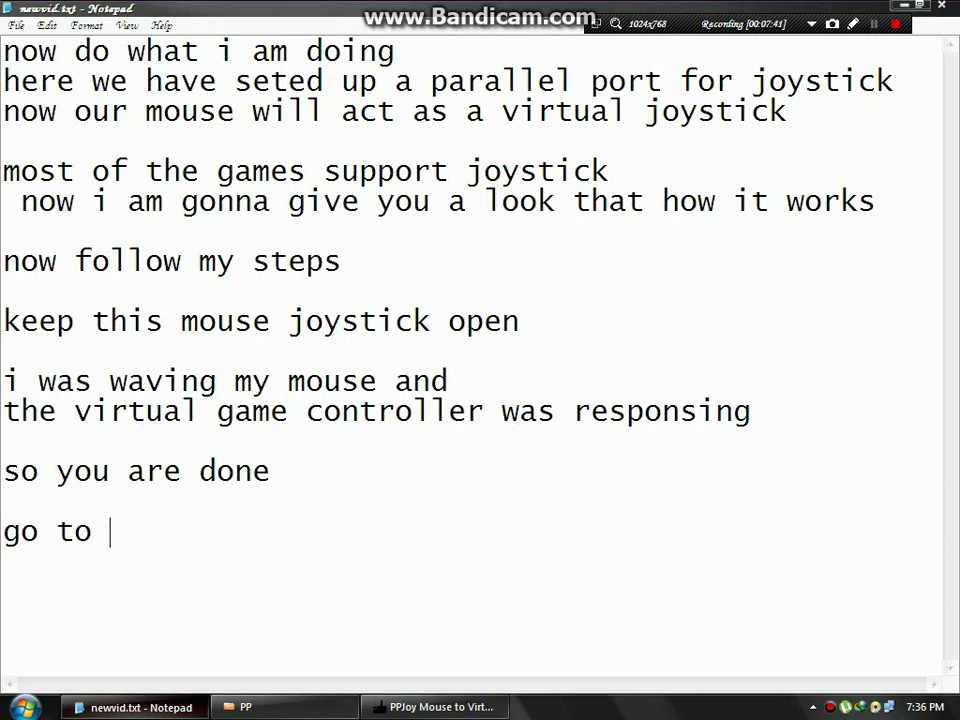
pyautogui.write('your game ')
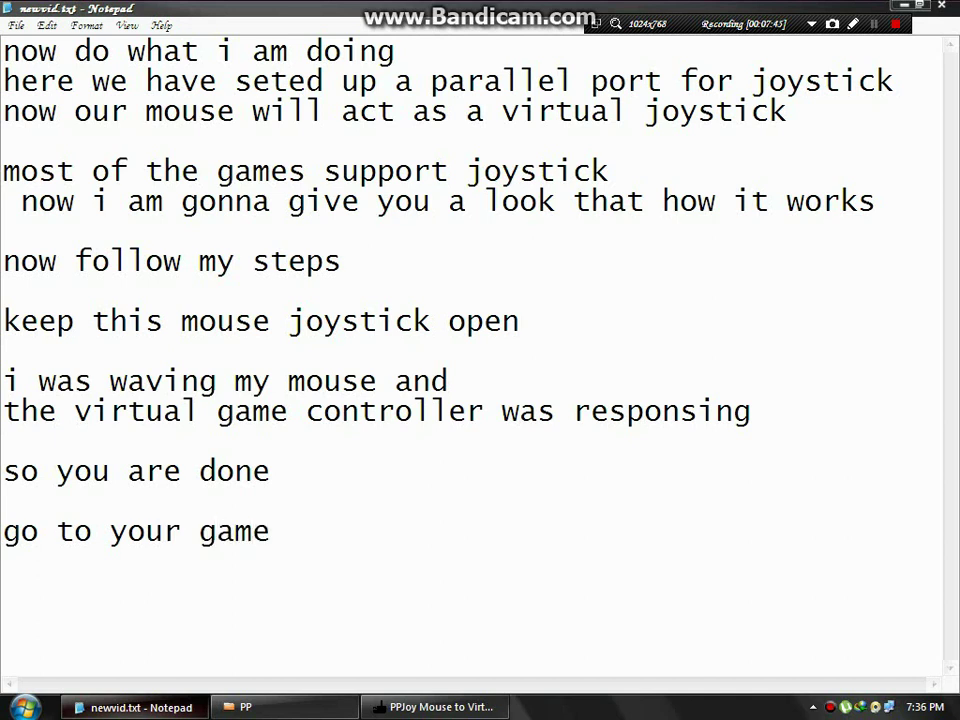
pyautogui.write('and ')
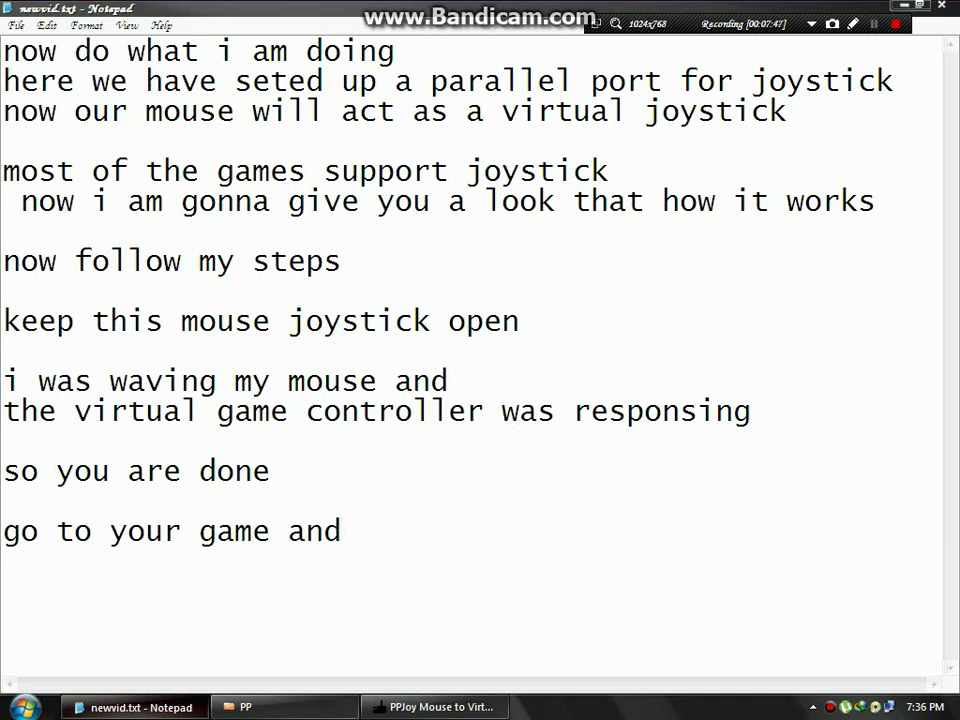
pyautogui.write('s')
pyautogui.press('BackSpace')
pyautogui.write('enjoy')
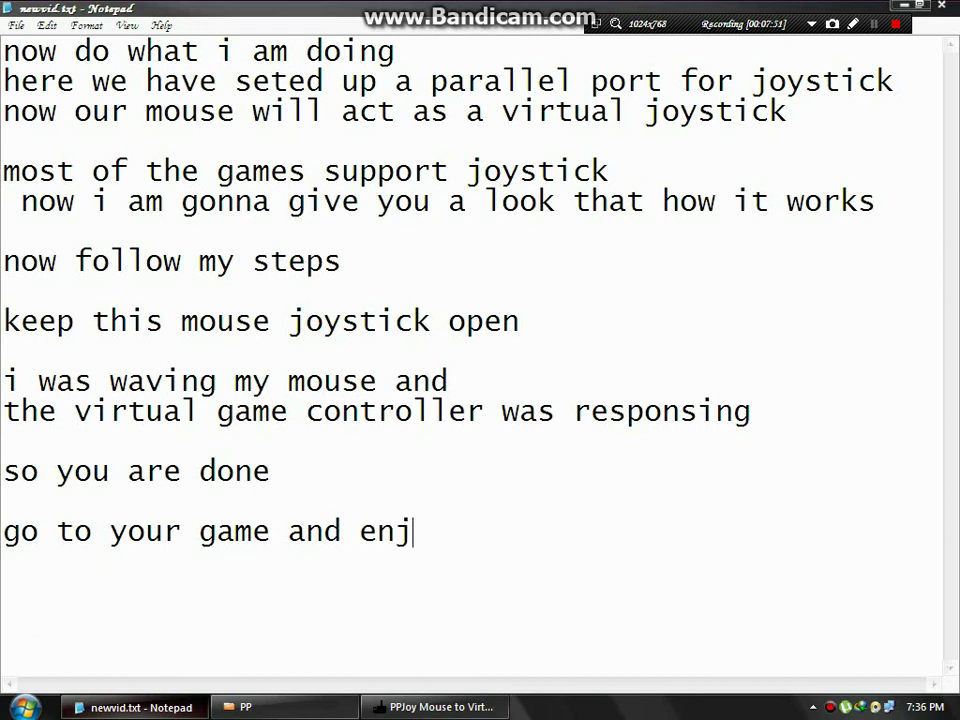
# Leave a blank line and begin the closing line of the note with "thank".
pyautogui.press('Return')
pyautogui.press('Return')
pyautogui.write('thank')
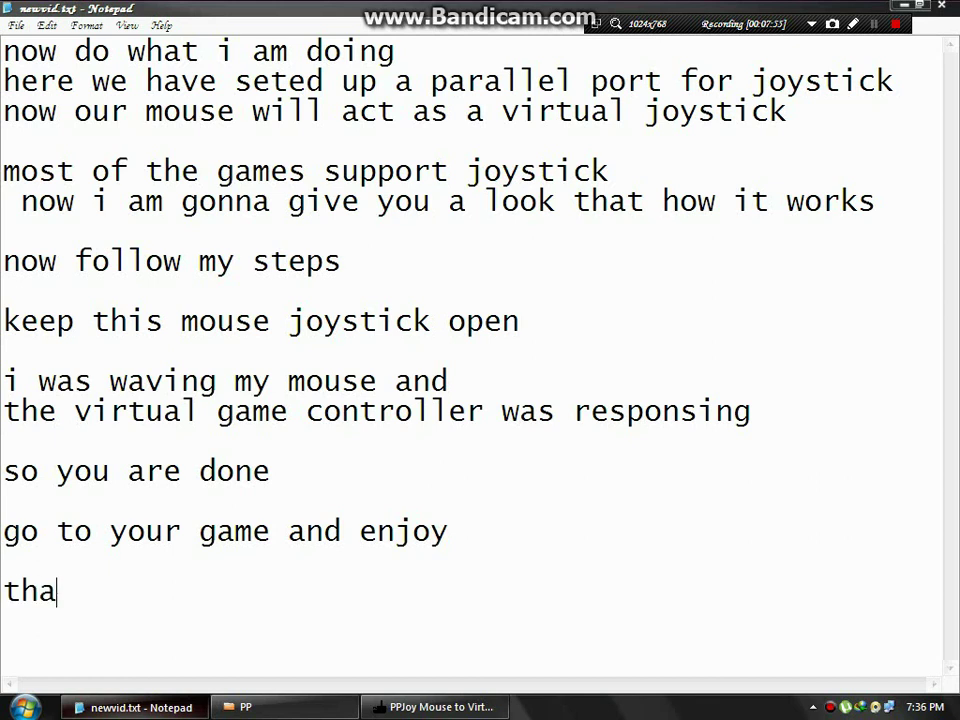